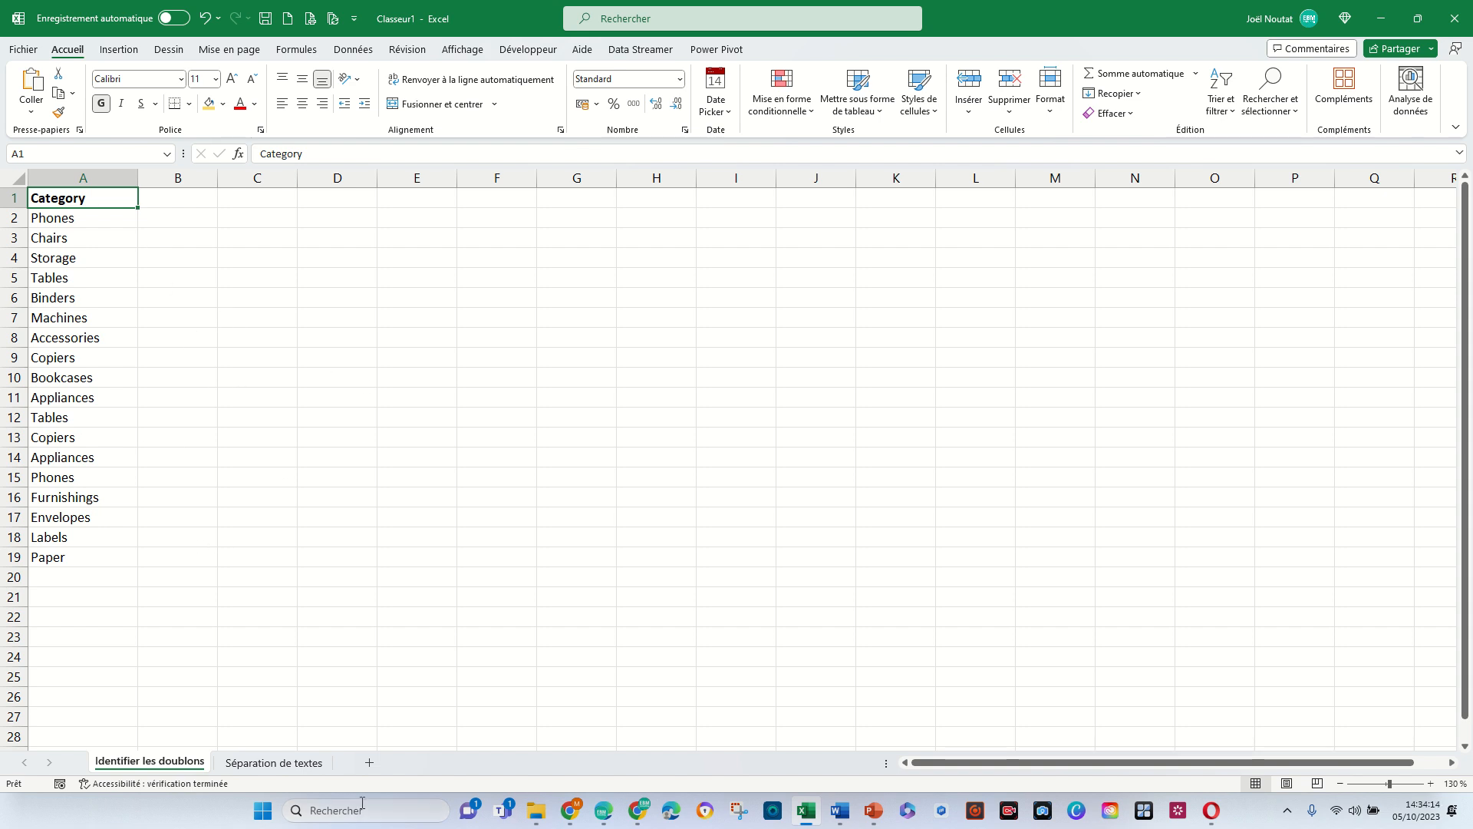
# - Look over the Séparation de textes sheet and the repeated entries in the Category list on the Identifier les doublons sheet
pyautogui.click(278, 766)
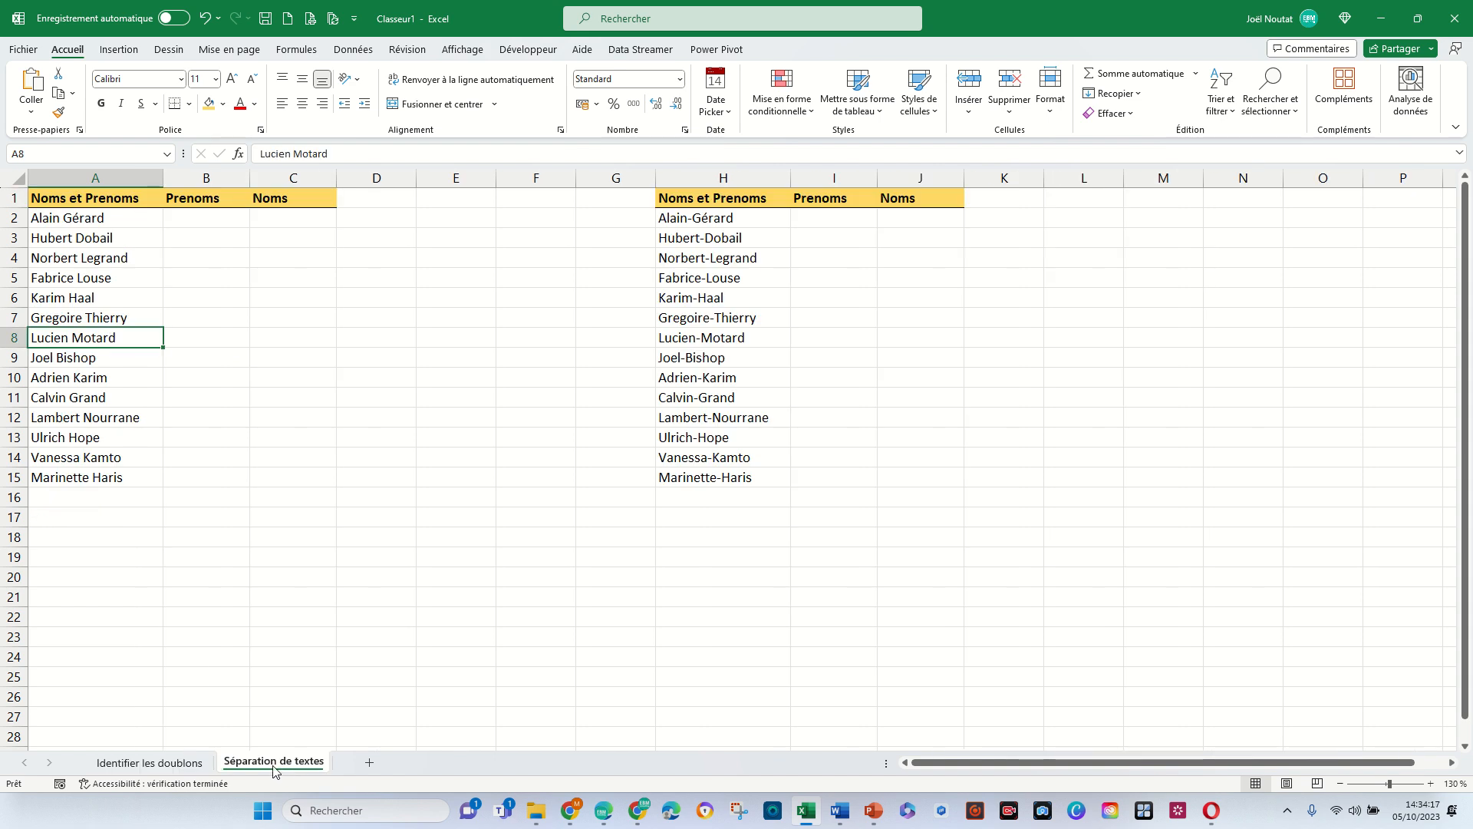
pyautogui.click(69, 201)
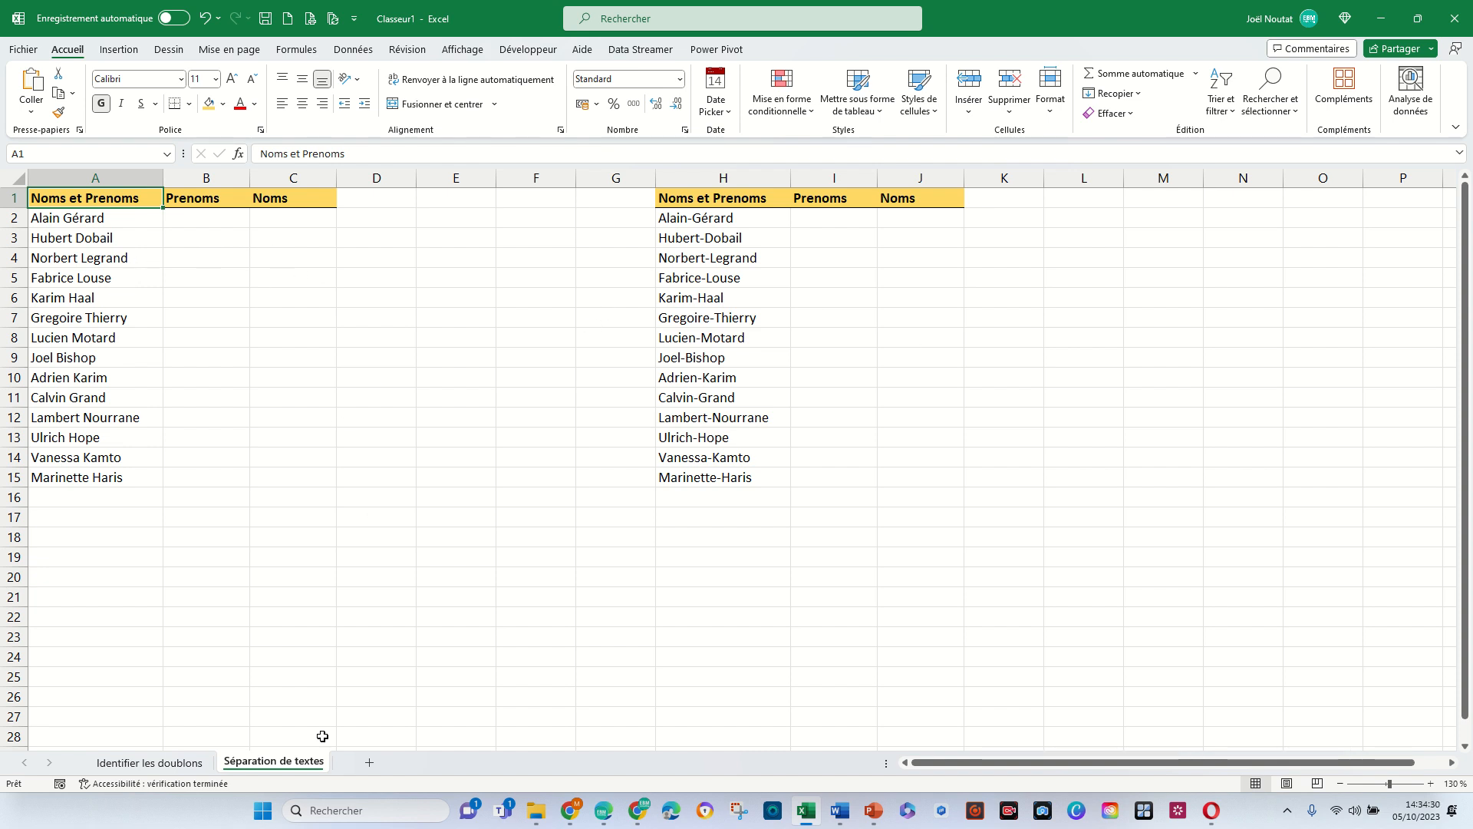
pyautogui.click(184, 764)
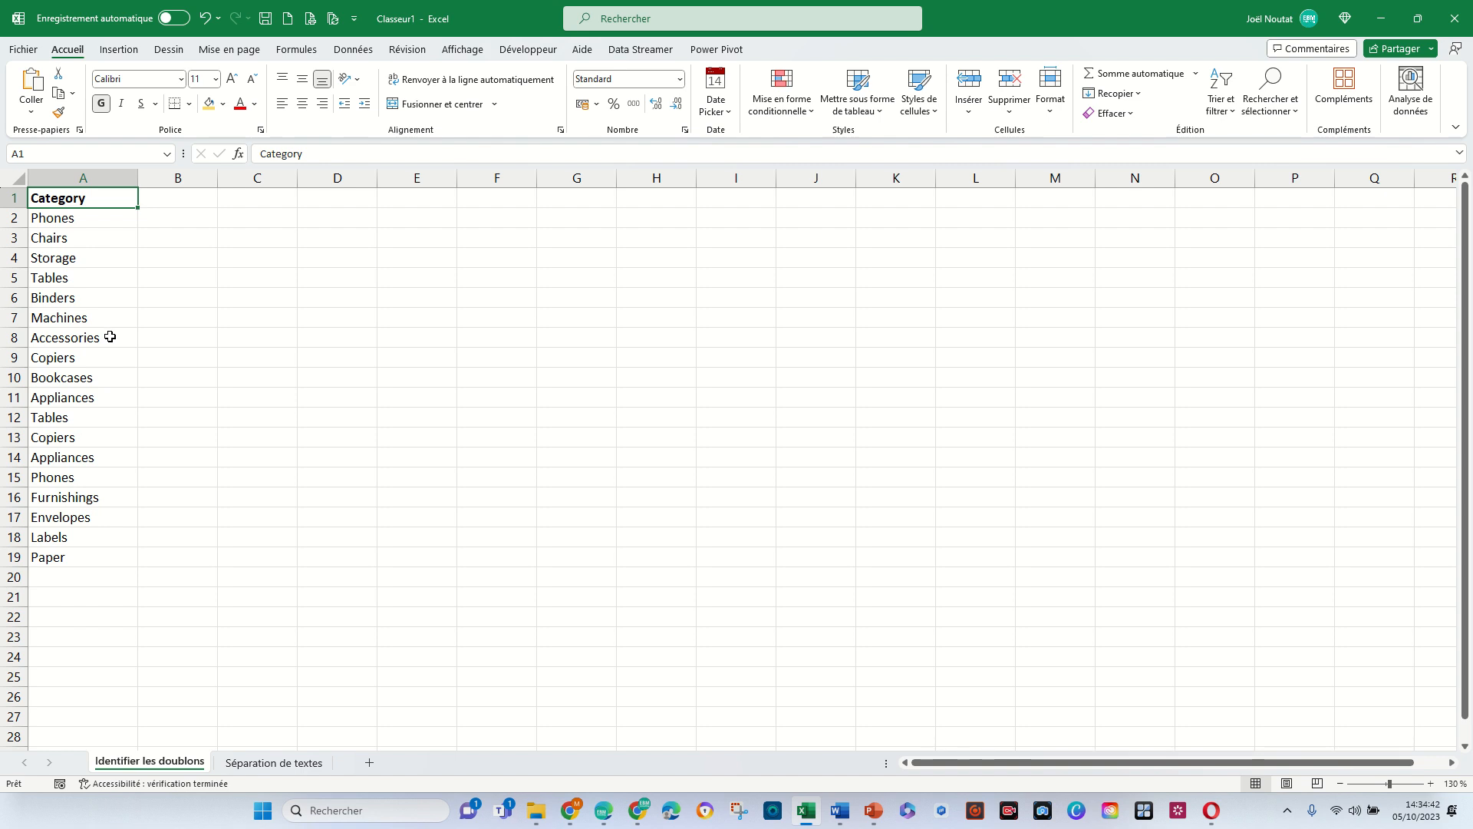
pyautogui.click(92, 321)
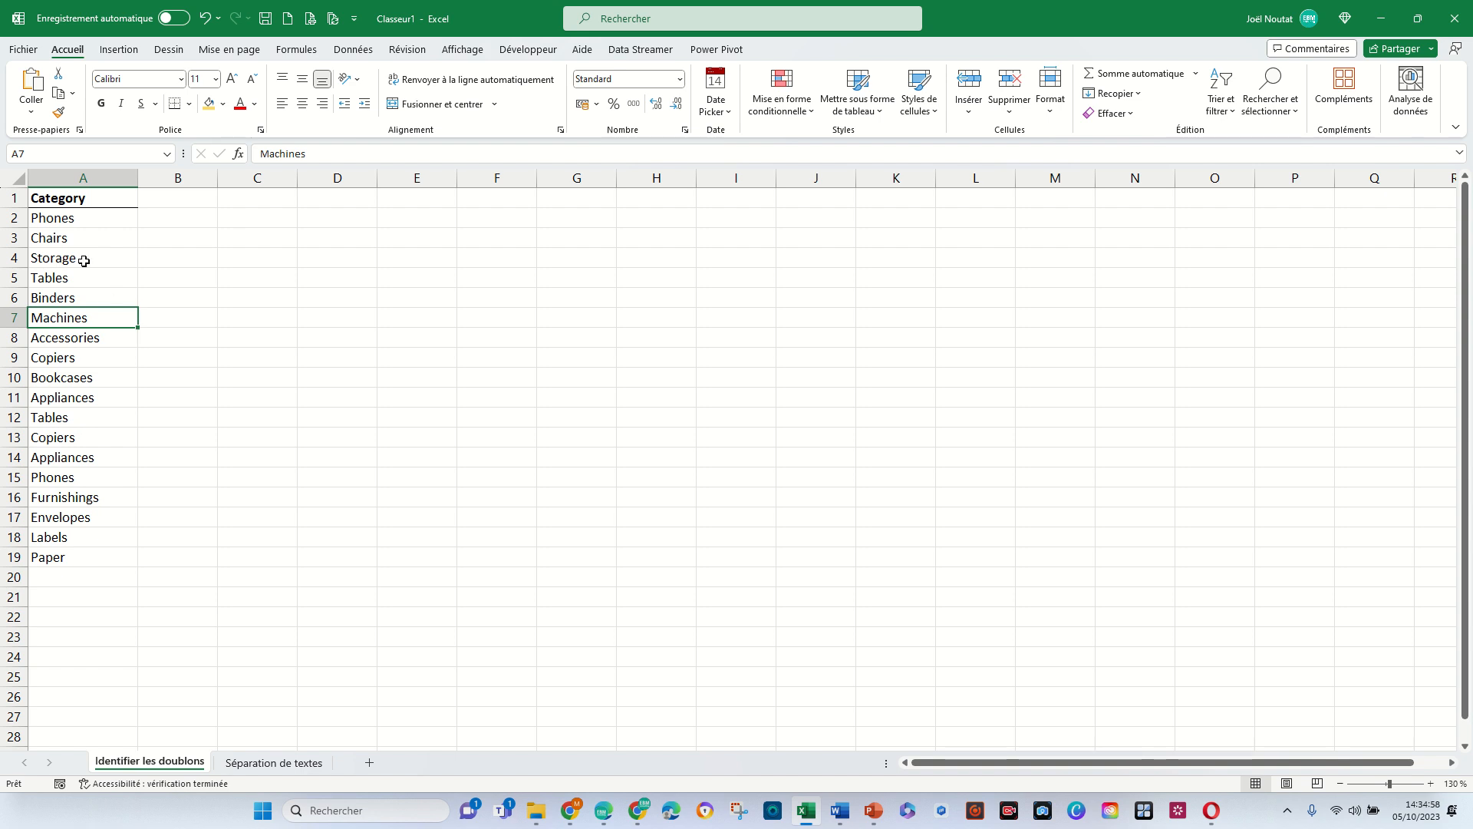
pyautogui.click(84, 222)
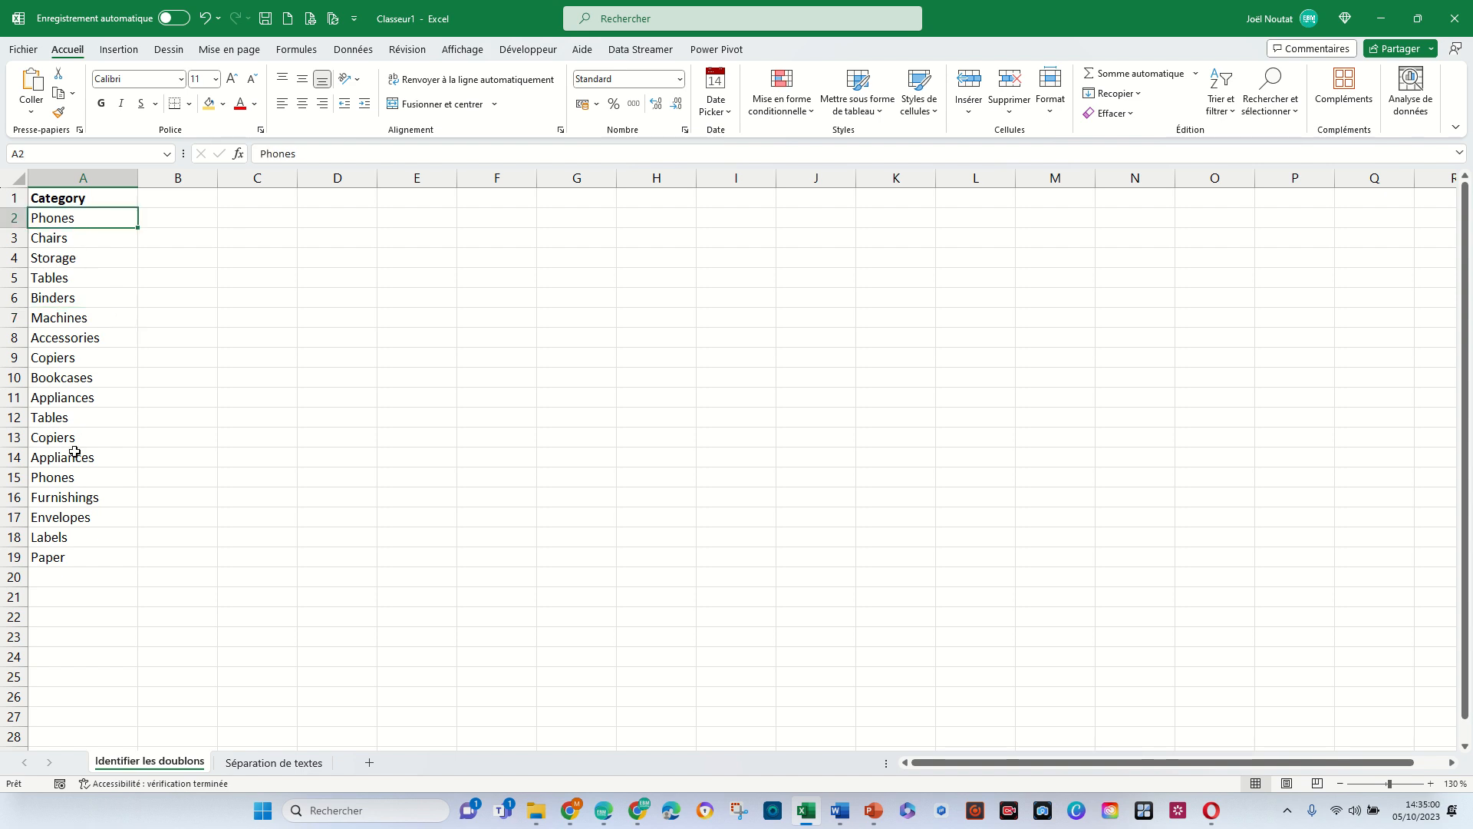
pyautogui.click(75, 479)
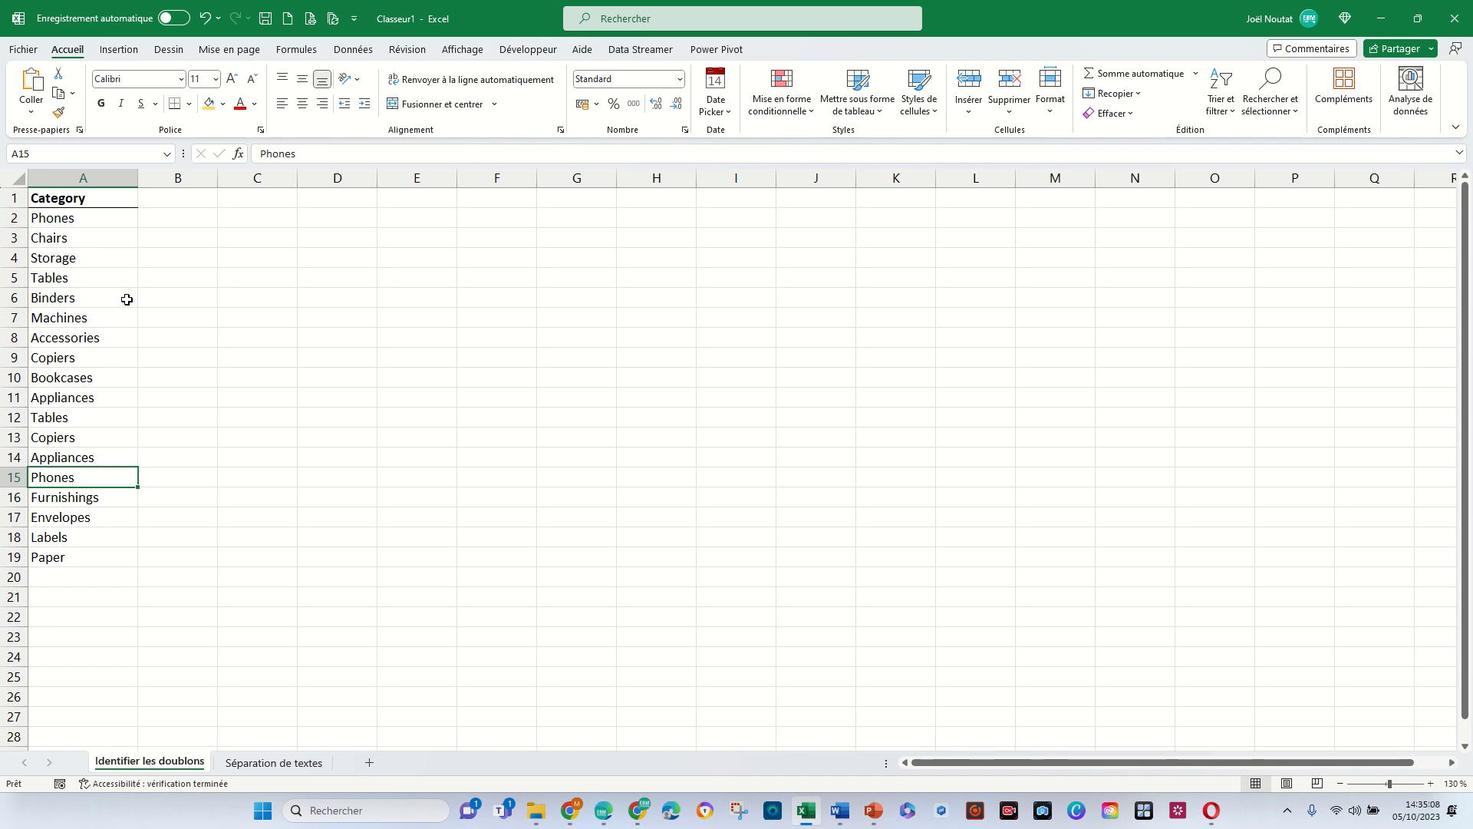
# - Start a new conditional formatting rule on column A that formats only duplicate values in the selected range
pyautogui.click(74, 180)
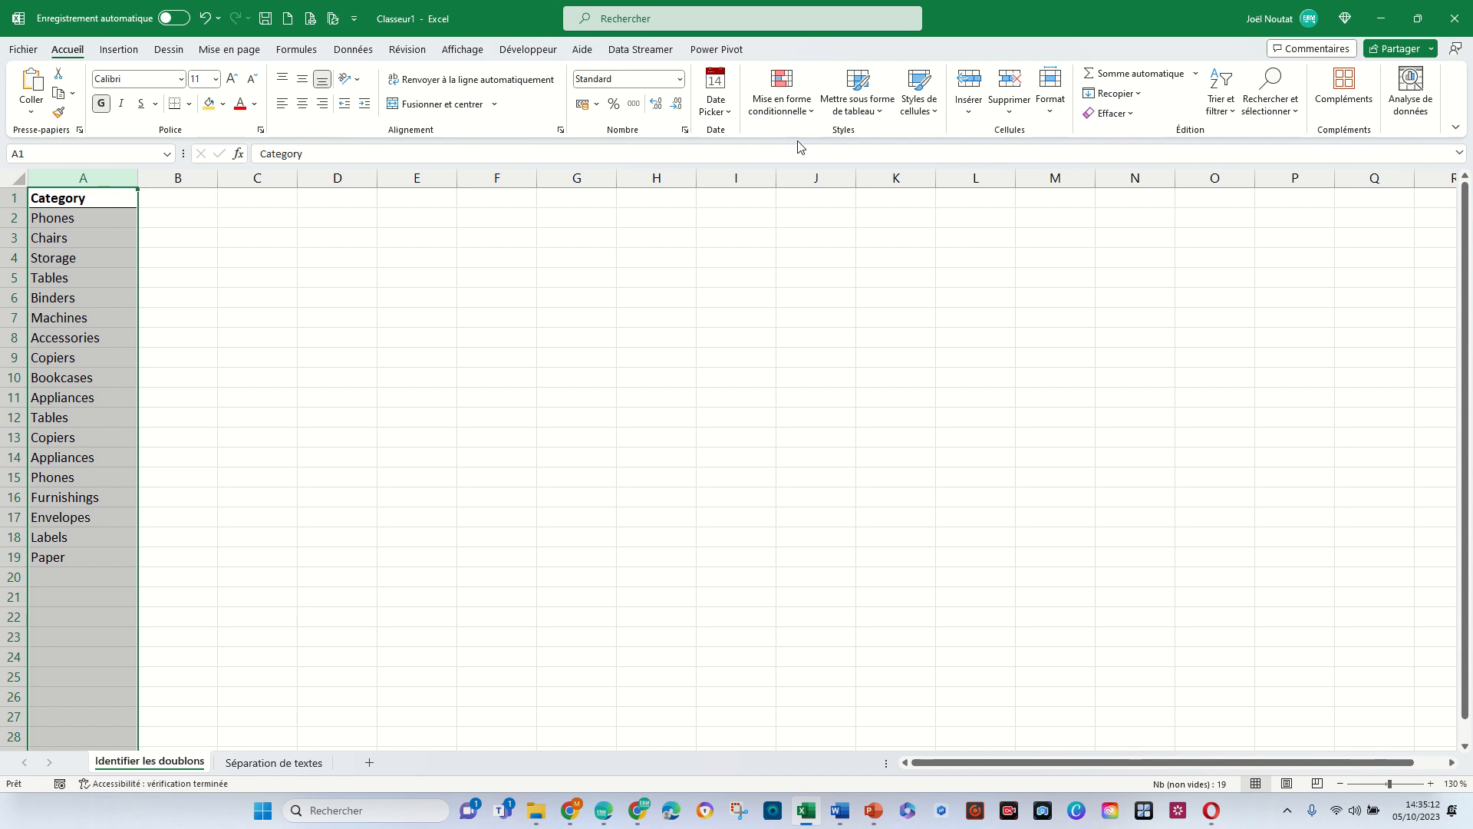
pyautogui.click(802, 107)
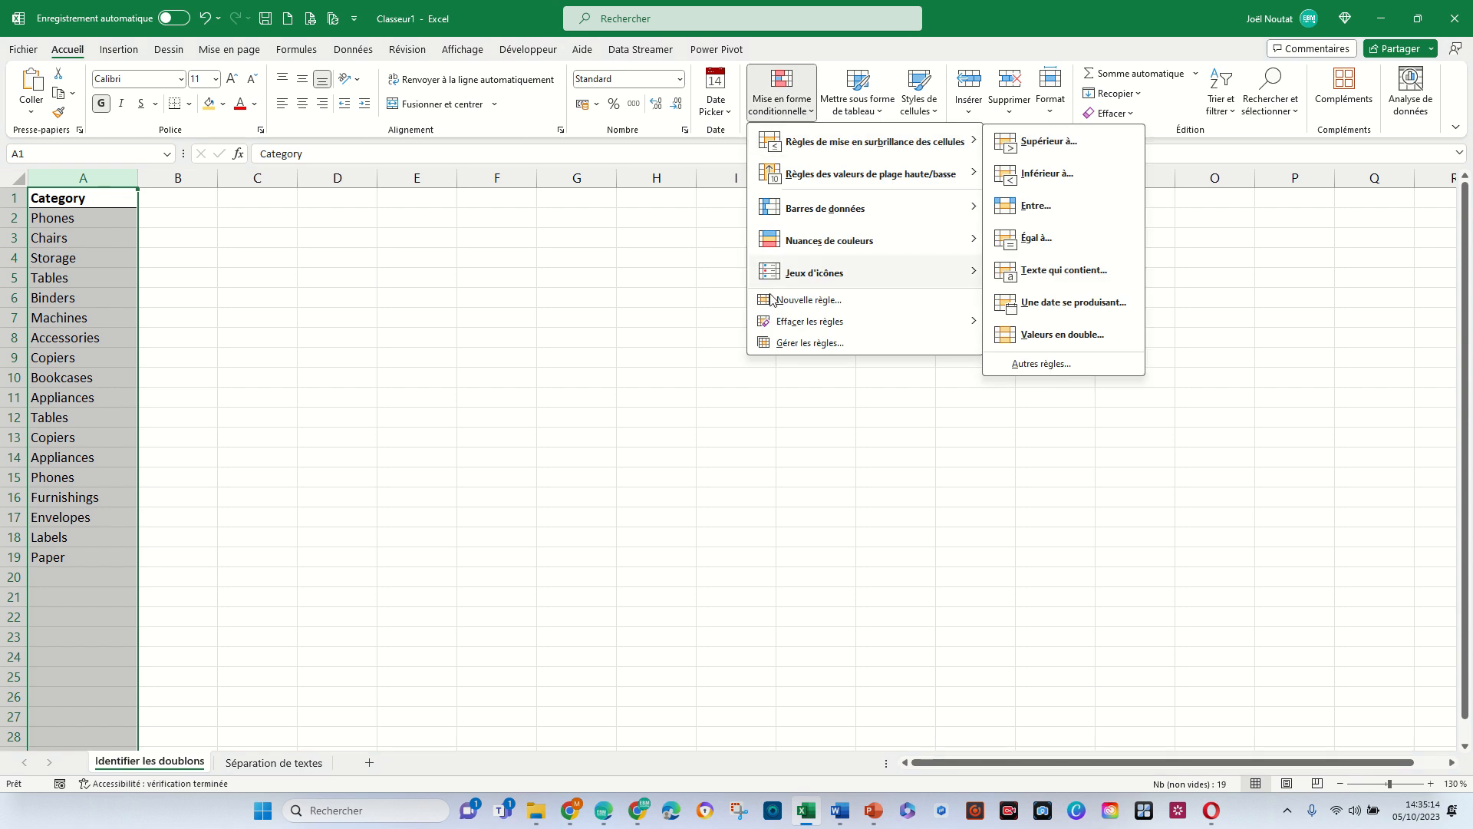
pyautogui.click(818, 303)
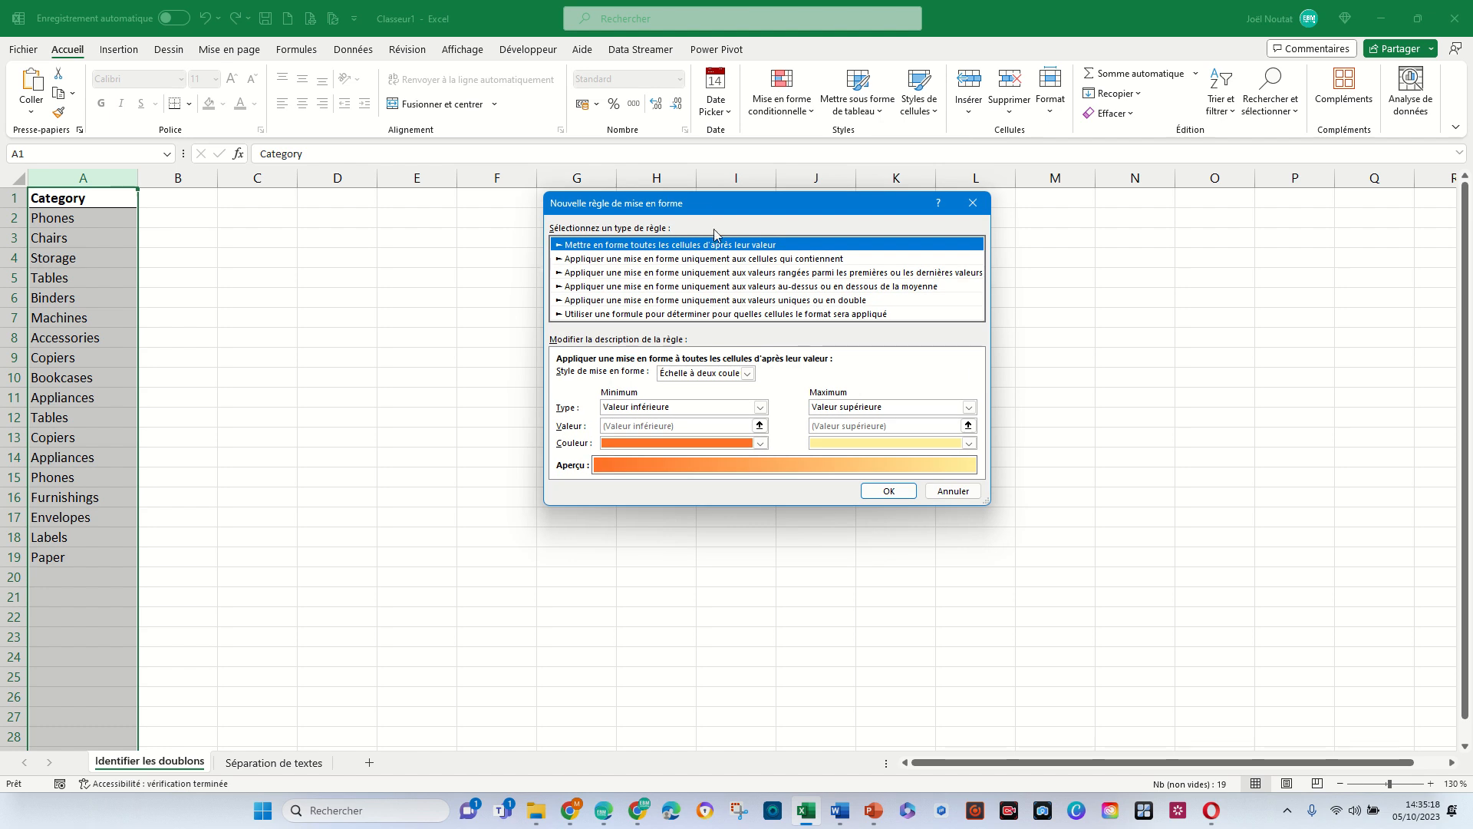
pyautogui.moveTo(714, 213); pyautogui.dragTo(718, 235)
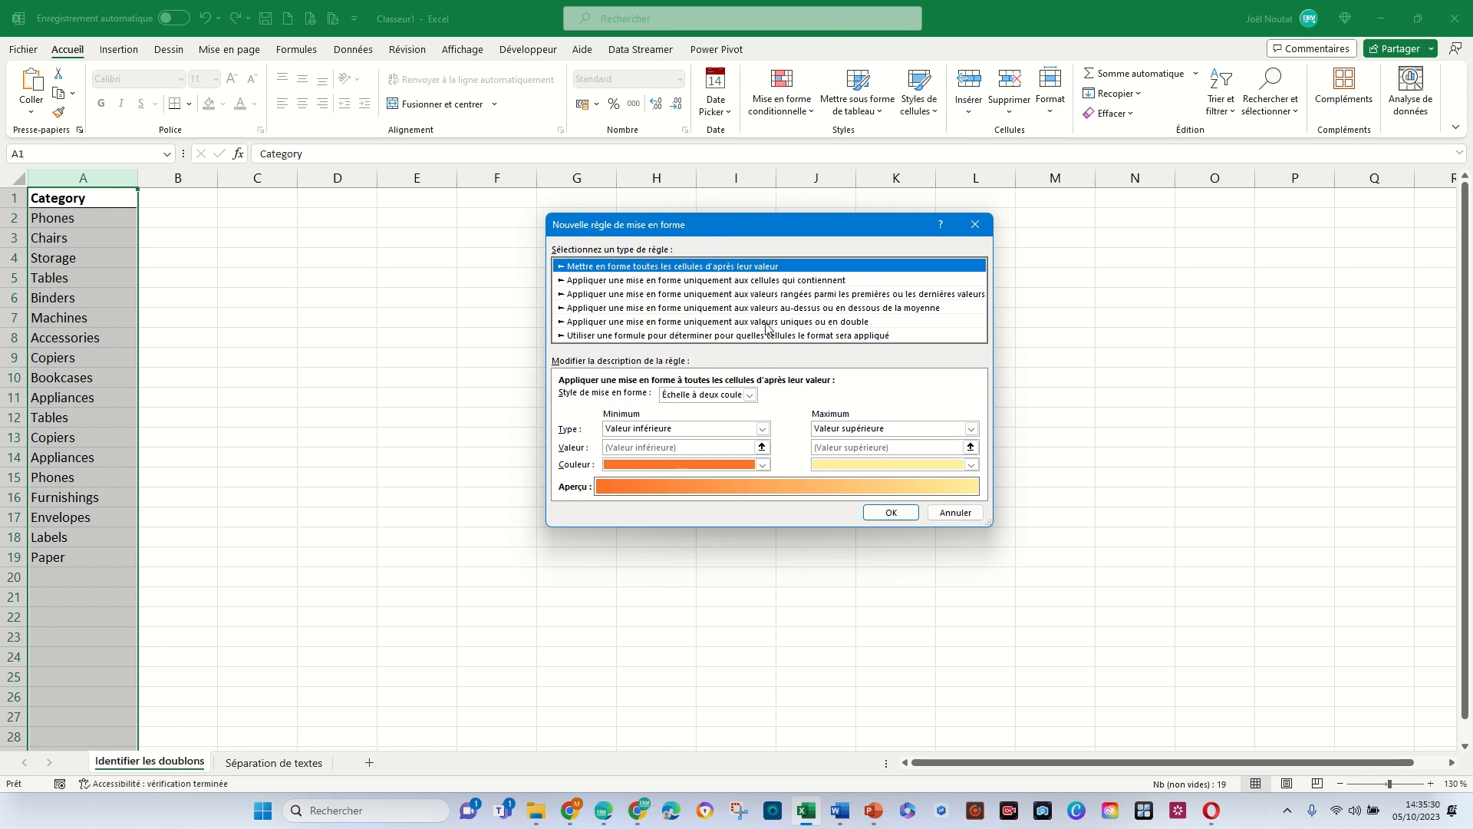
pyautogui.click(807, 322)
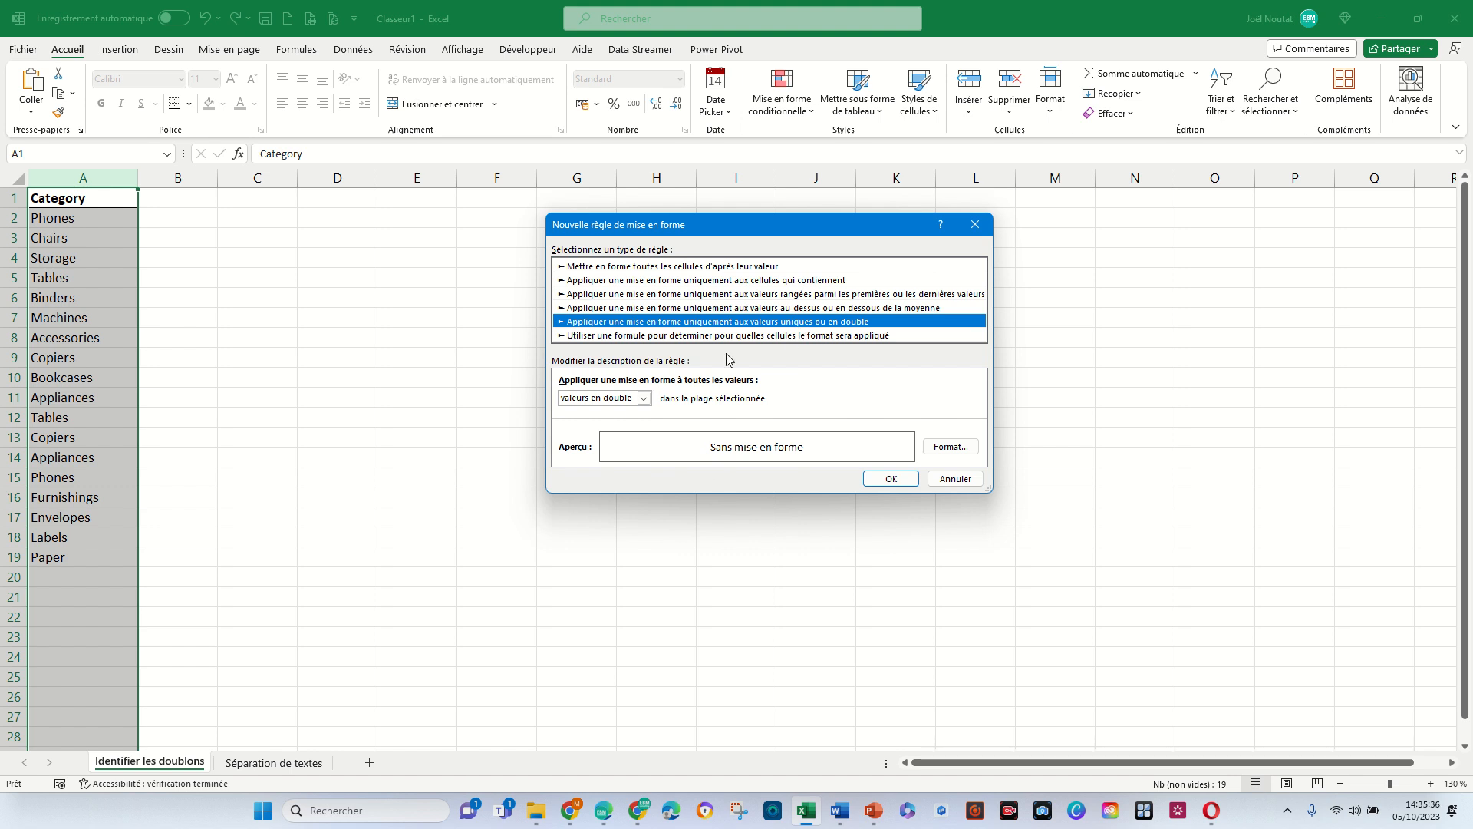
pyautogui.click(620, 404)
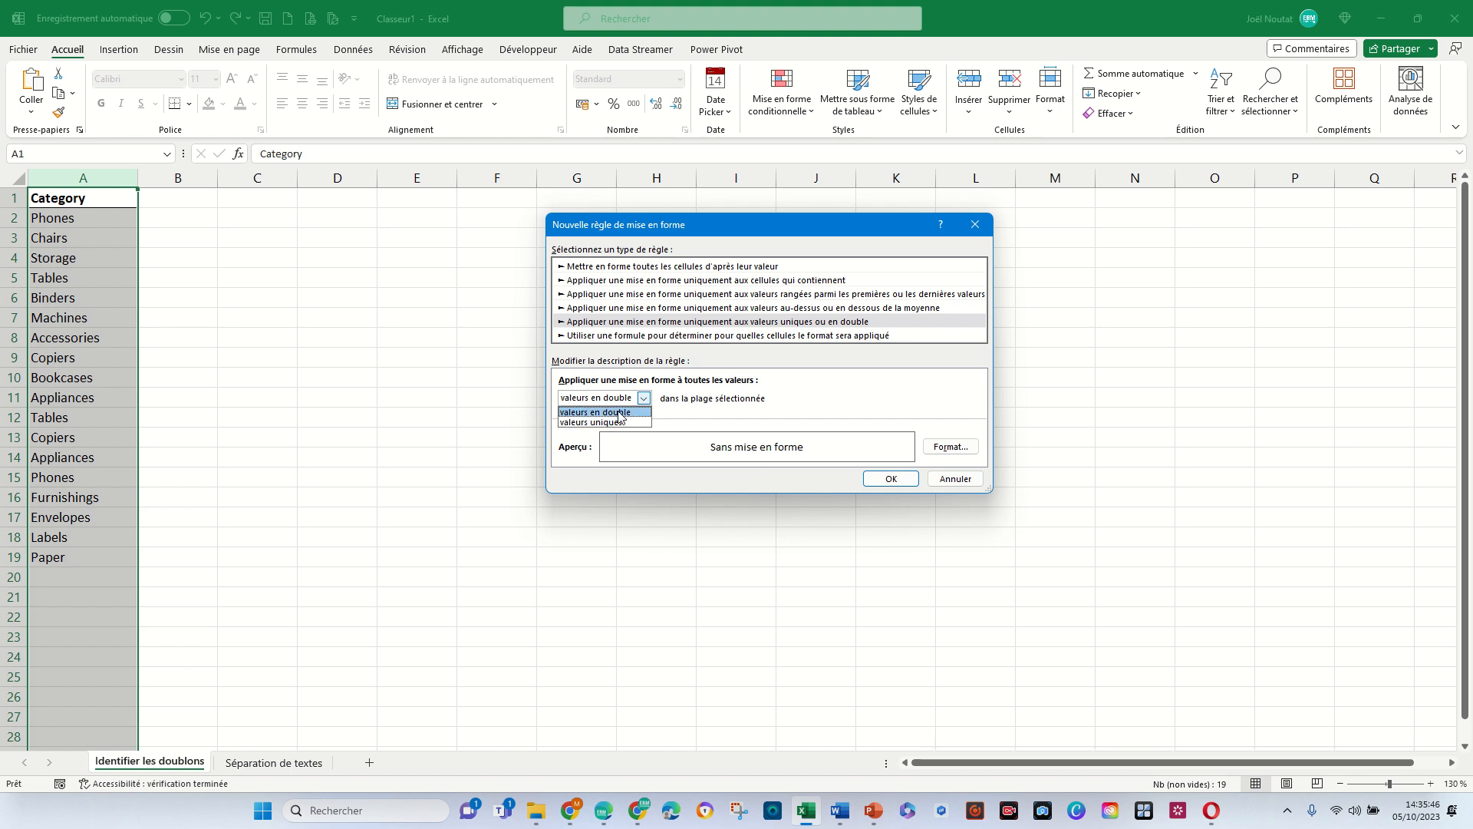
pyautogui.click(620, 413)
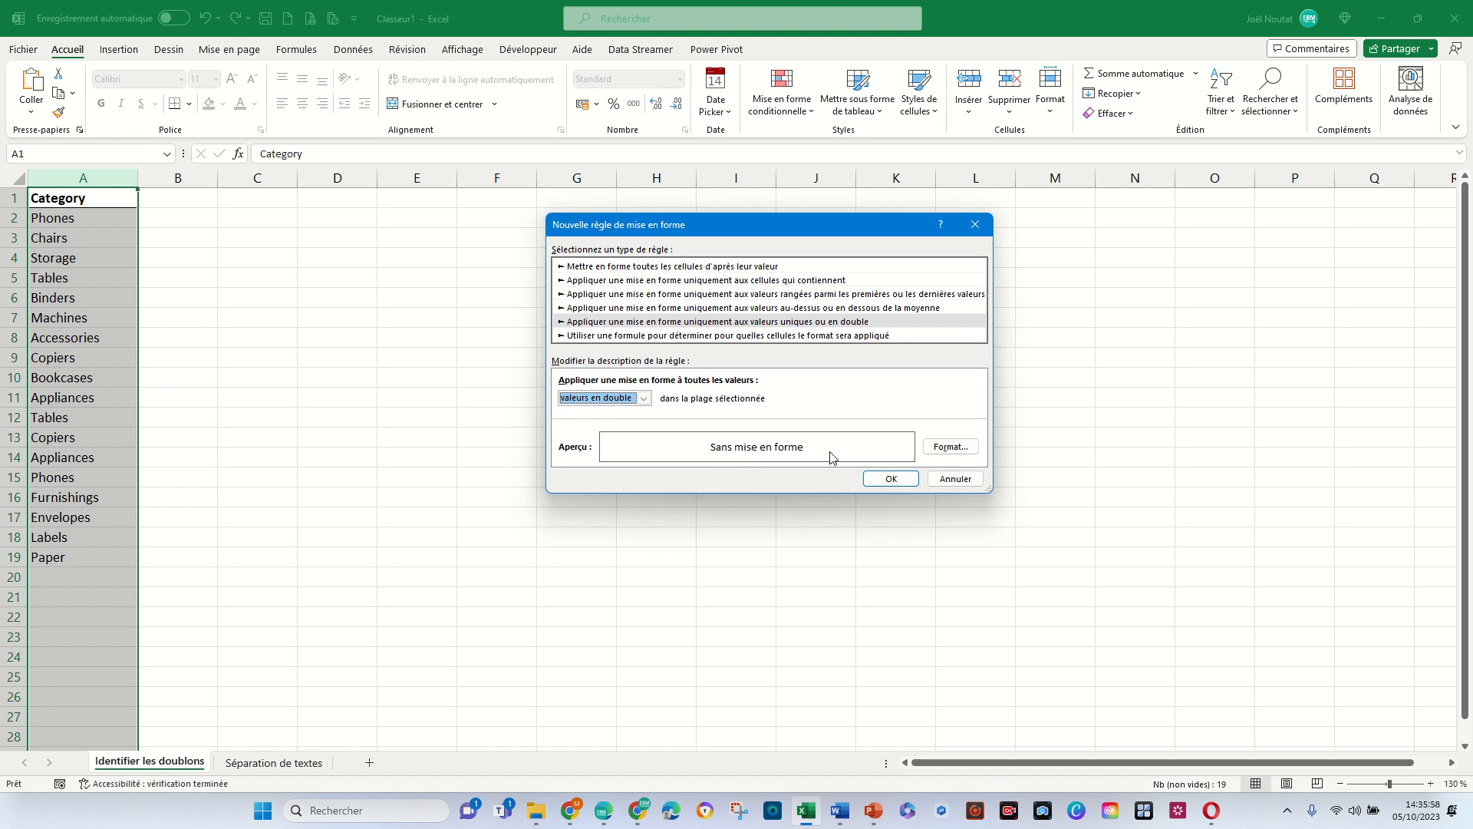
# - Give the duplicate-values rule a yellow fill and bold font style, and apply it to column A
pyautogui.click(955, 451)
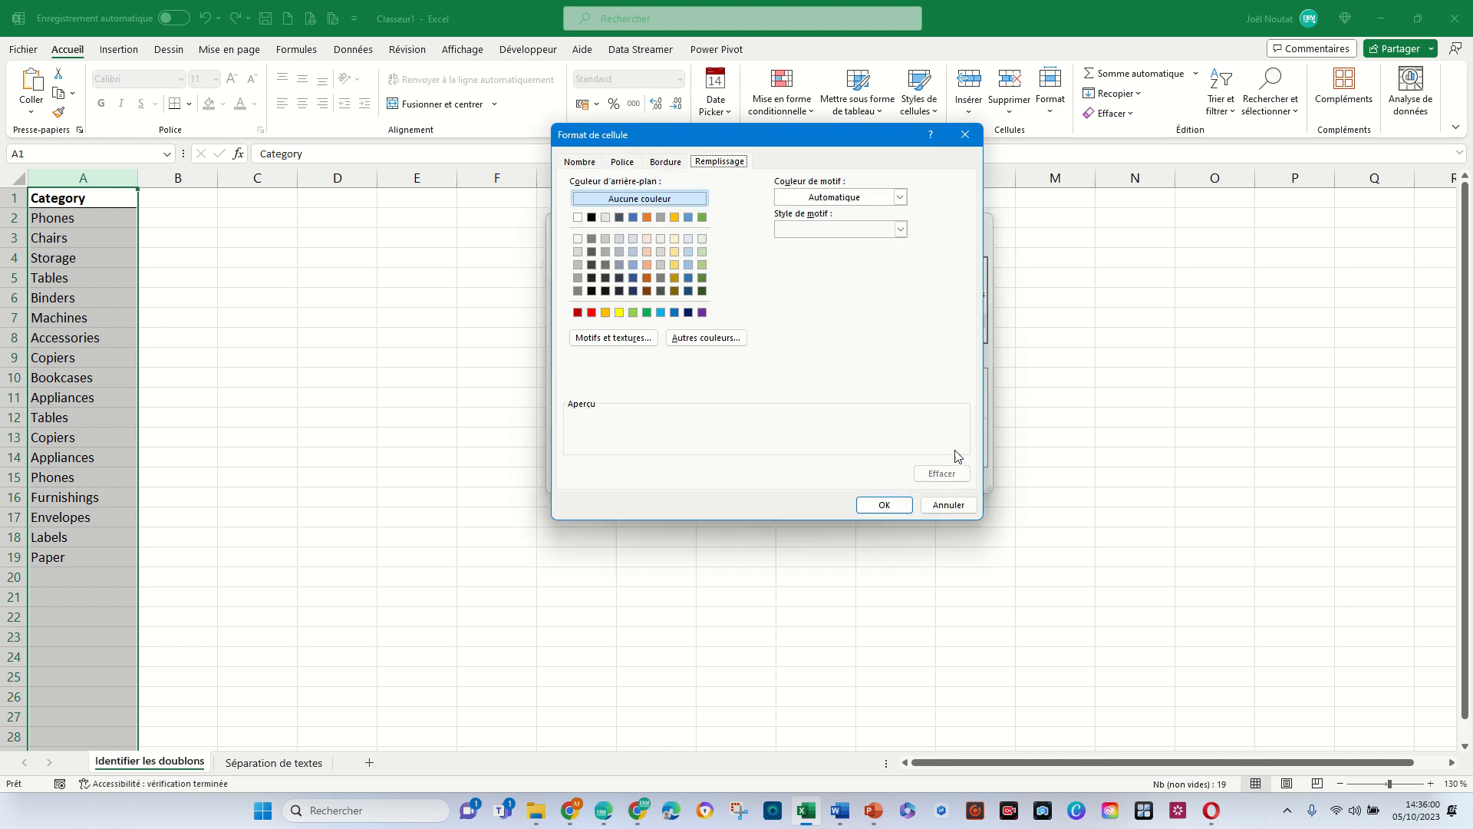
pyautogui.moveTo(750, 135); pyautogui.dragTo(750, 196)
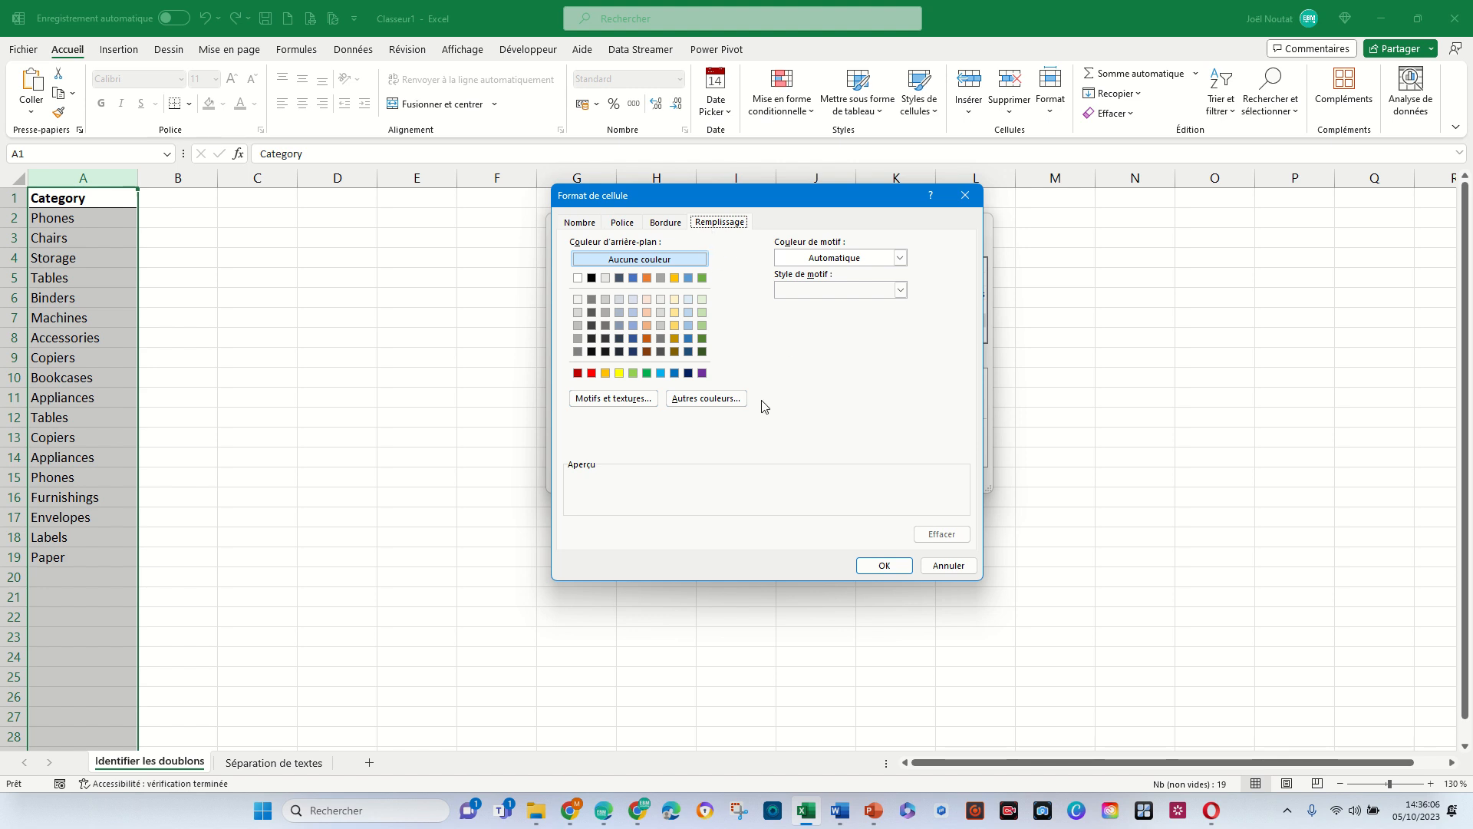
pyautogui.click(619, 373)
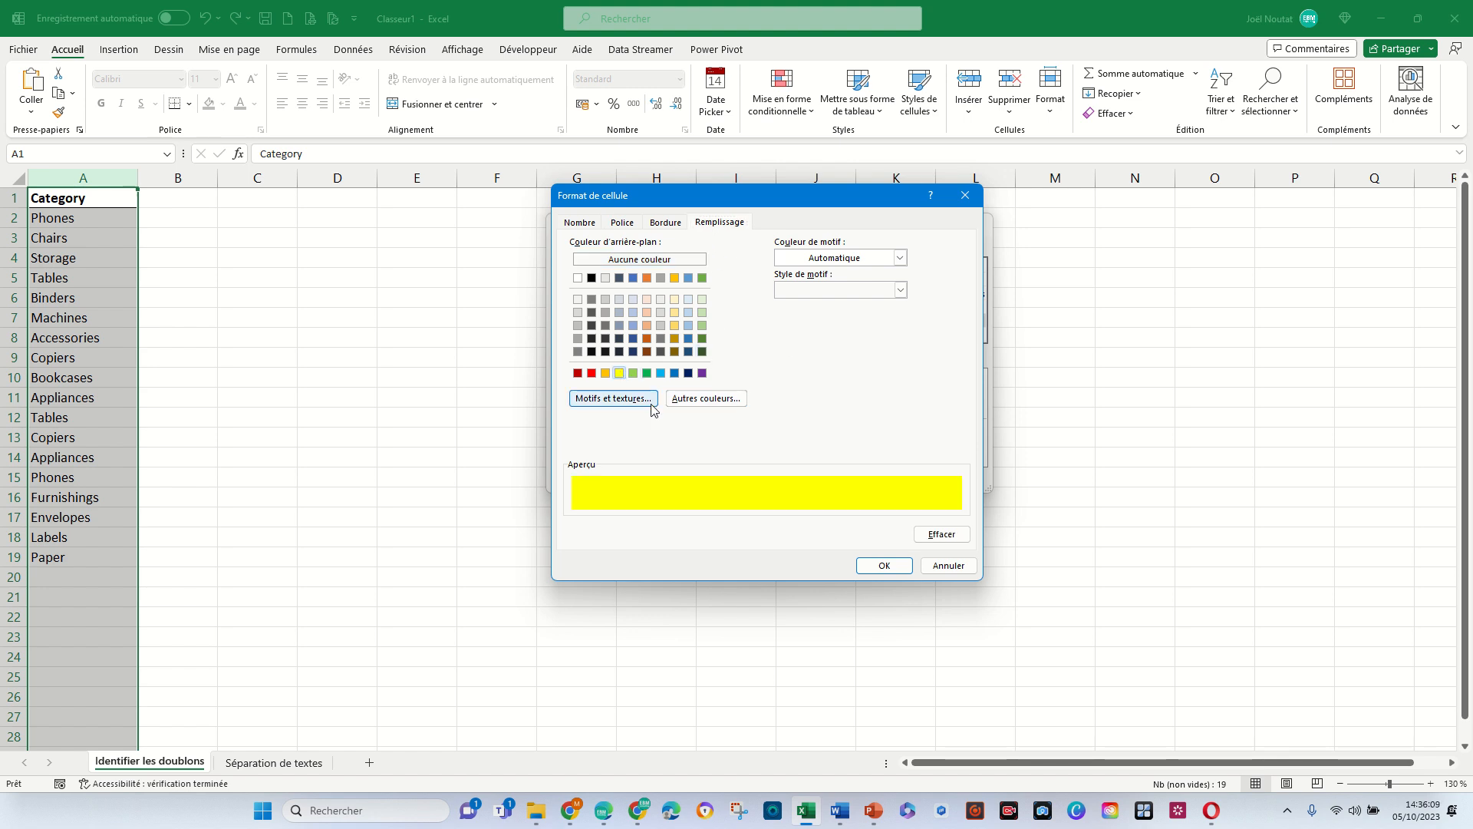
pyautogui.click(624, 225)
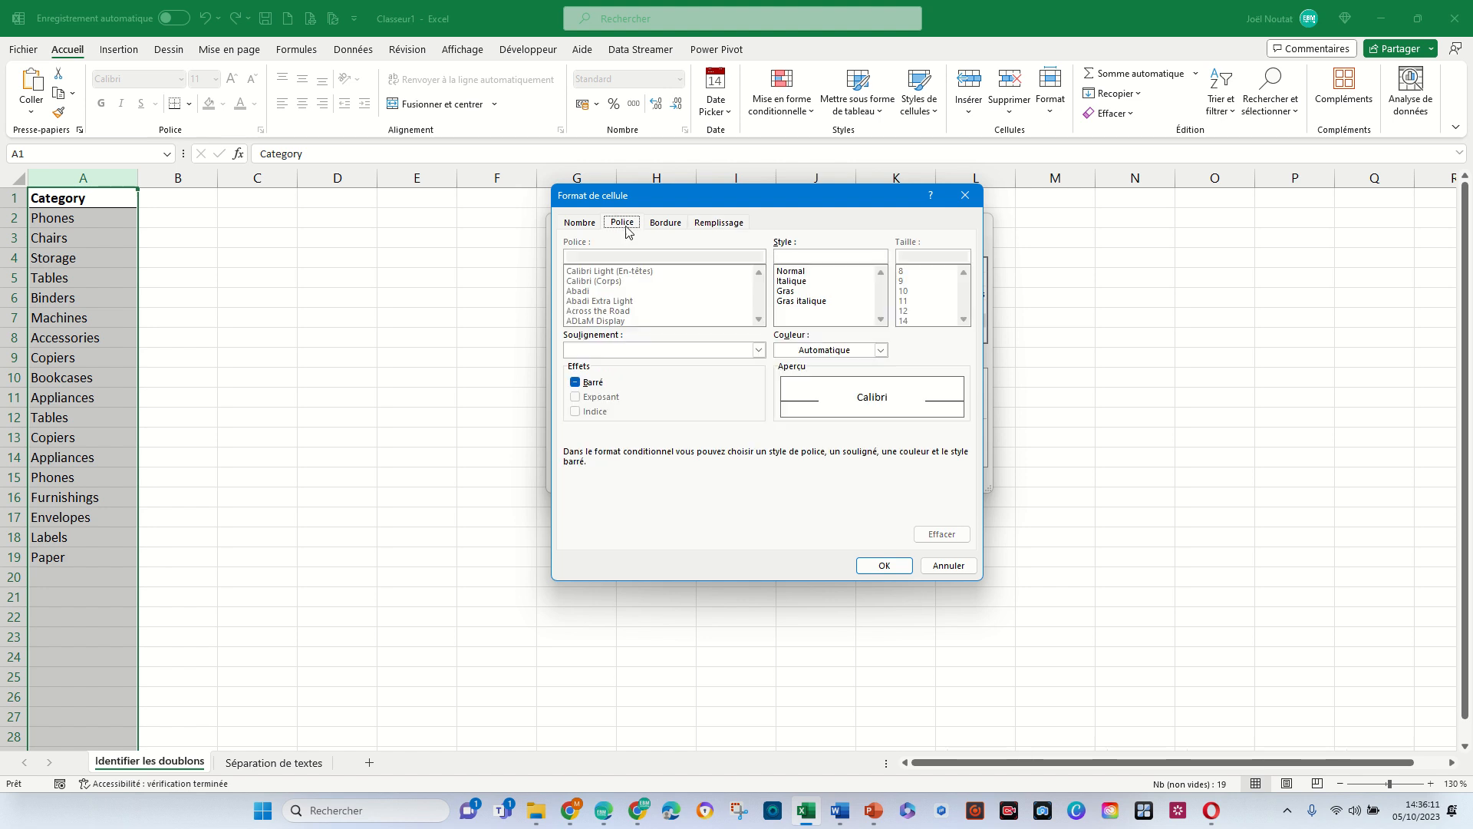
pyautogui.click(798, 293)
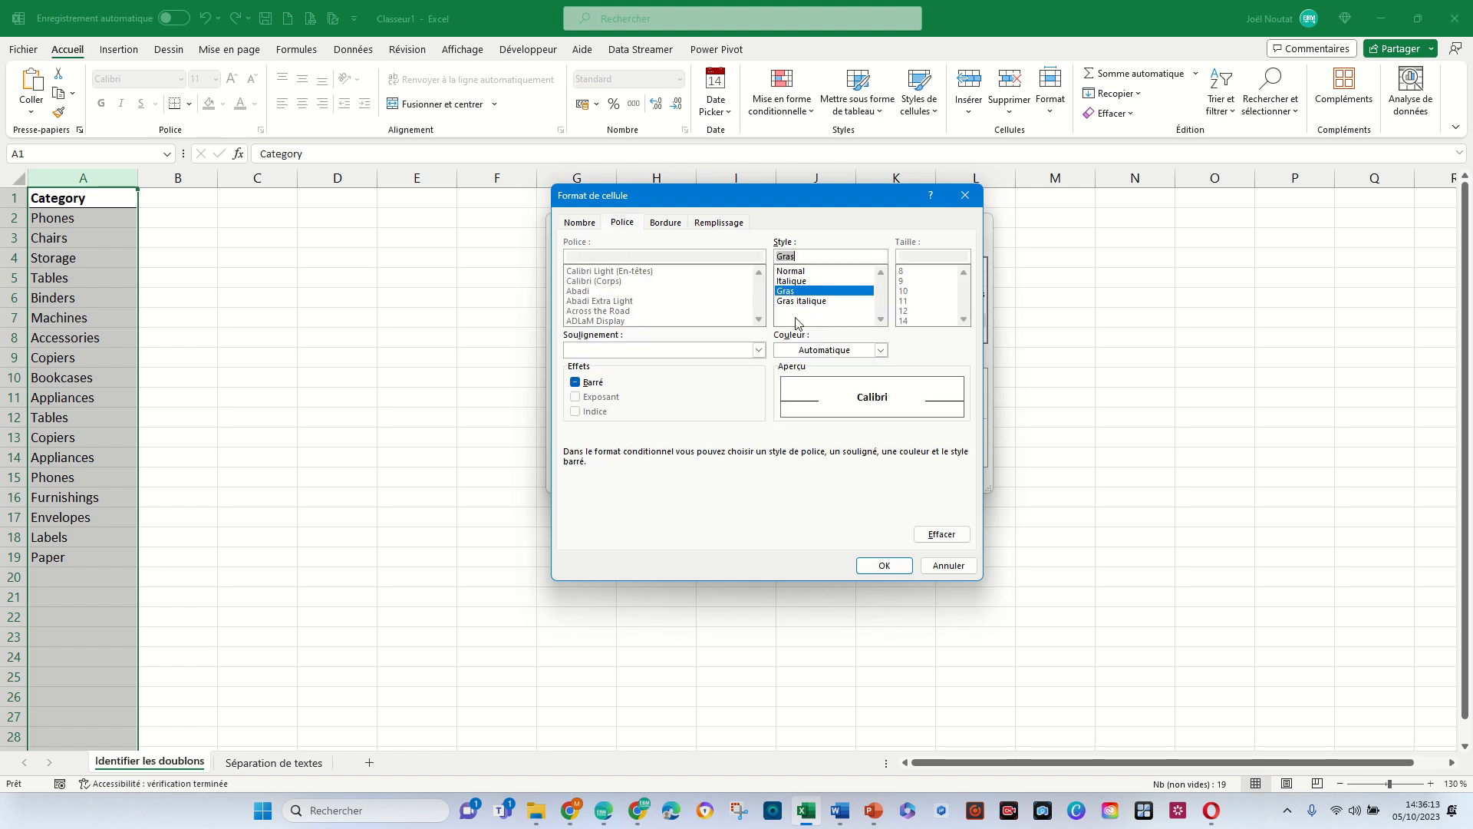
pyautogui.click(884, 566)
pyautogui.click(884, 483)
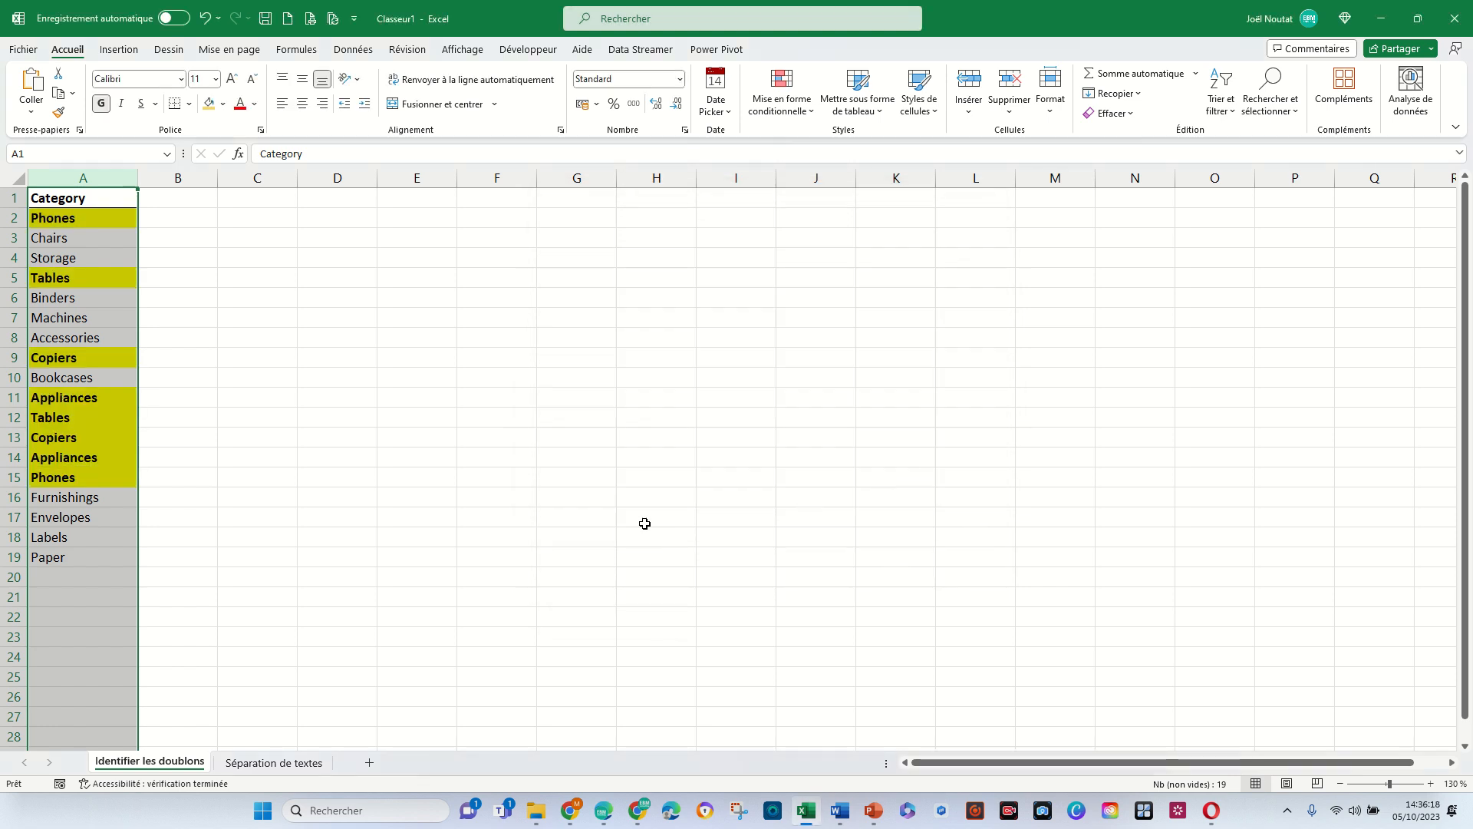
# - Examine the highlighted duplicate categories in column A
pyautogui.click(643, 520)
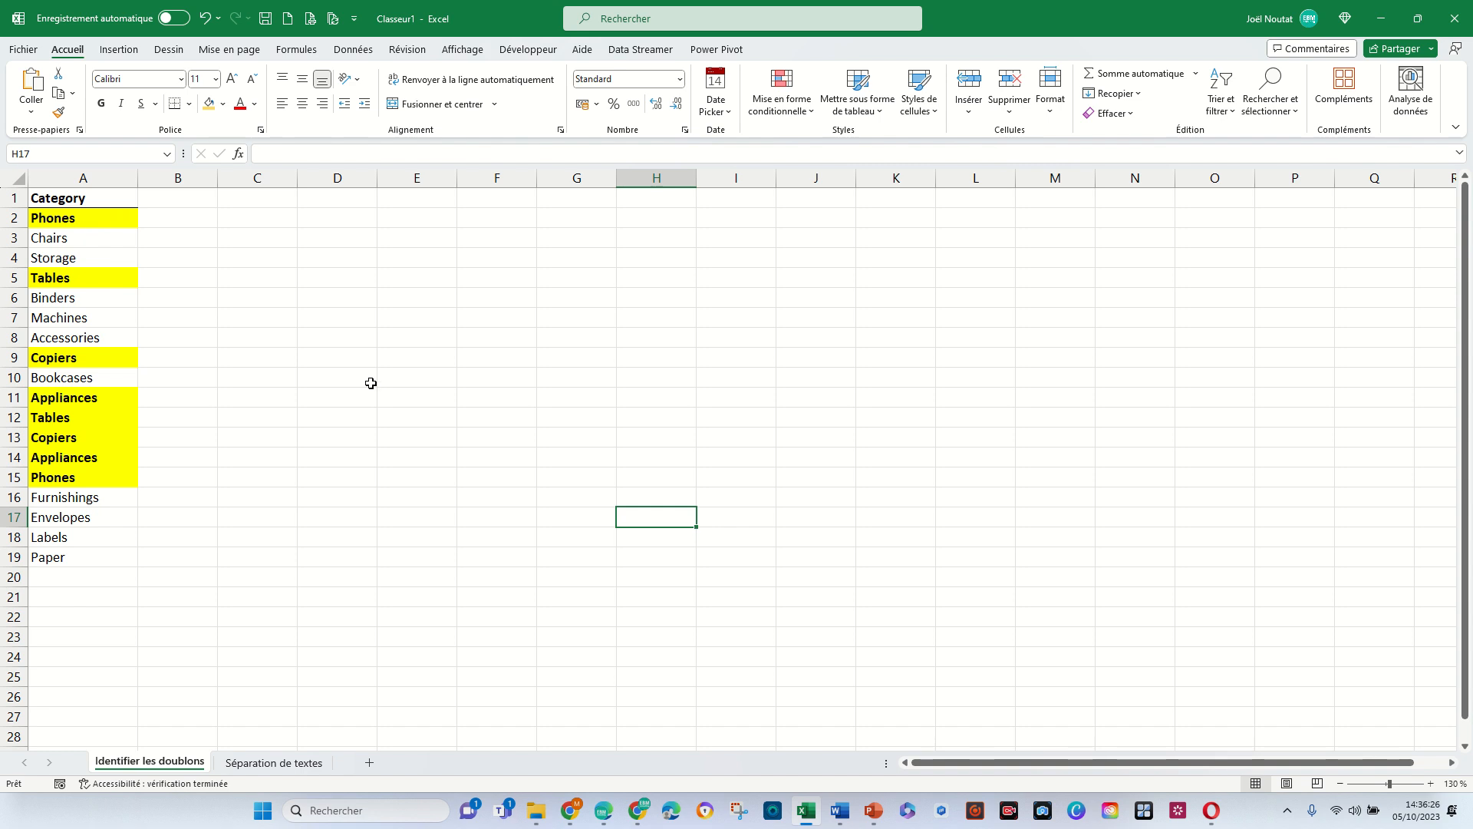
pyautogui.click(108, 221)
pyautogui.click(108, 278)
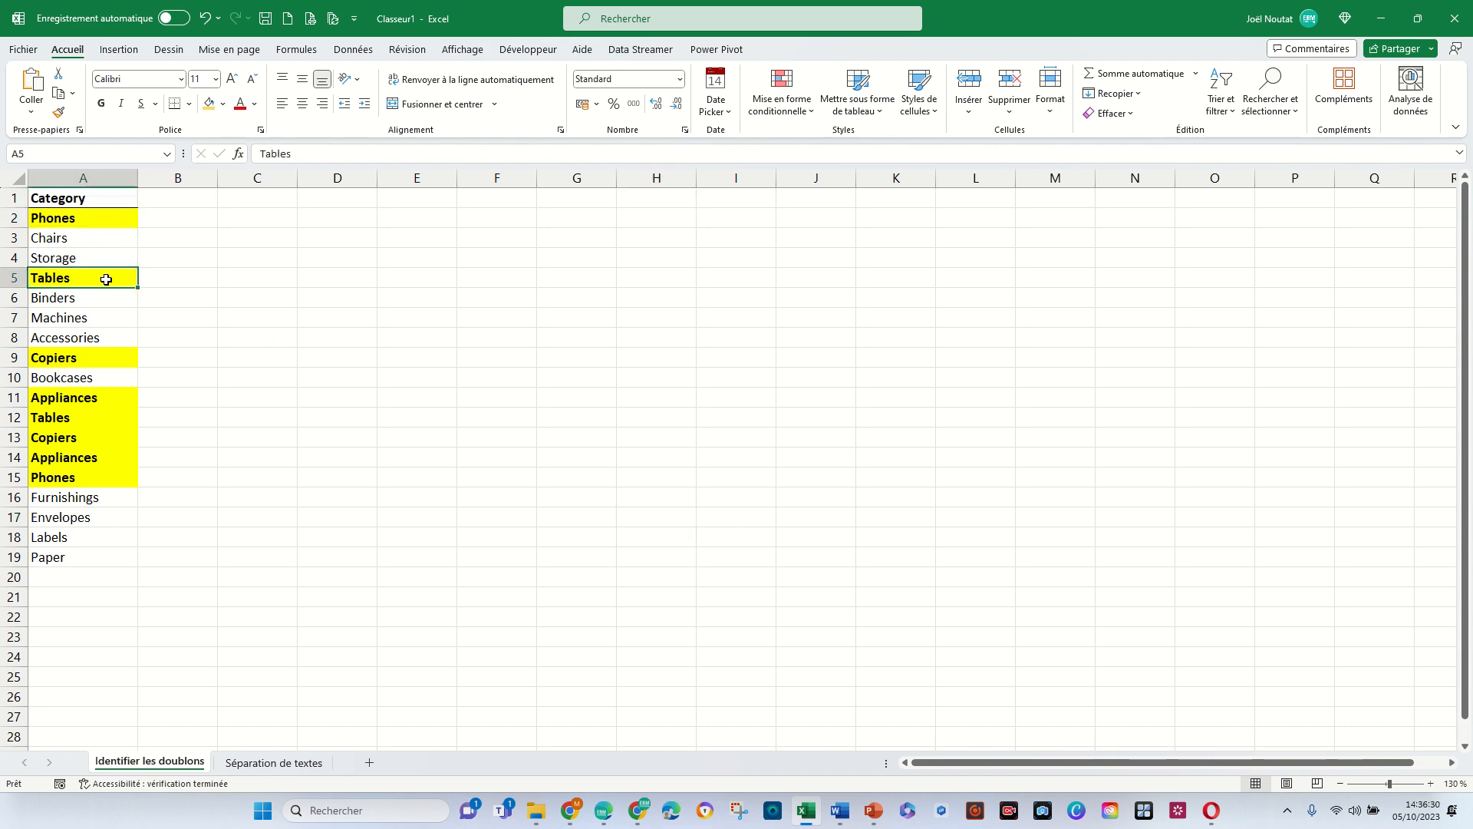
pyautogui.click(97, 361)
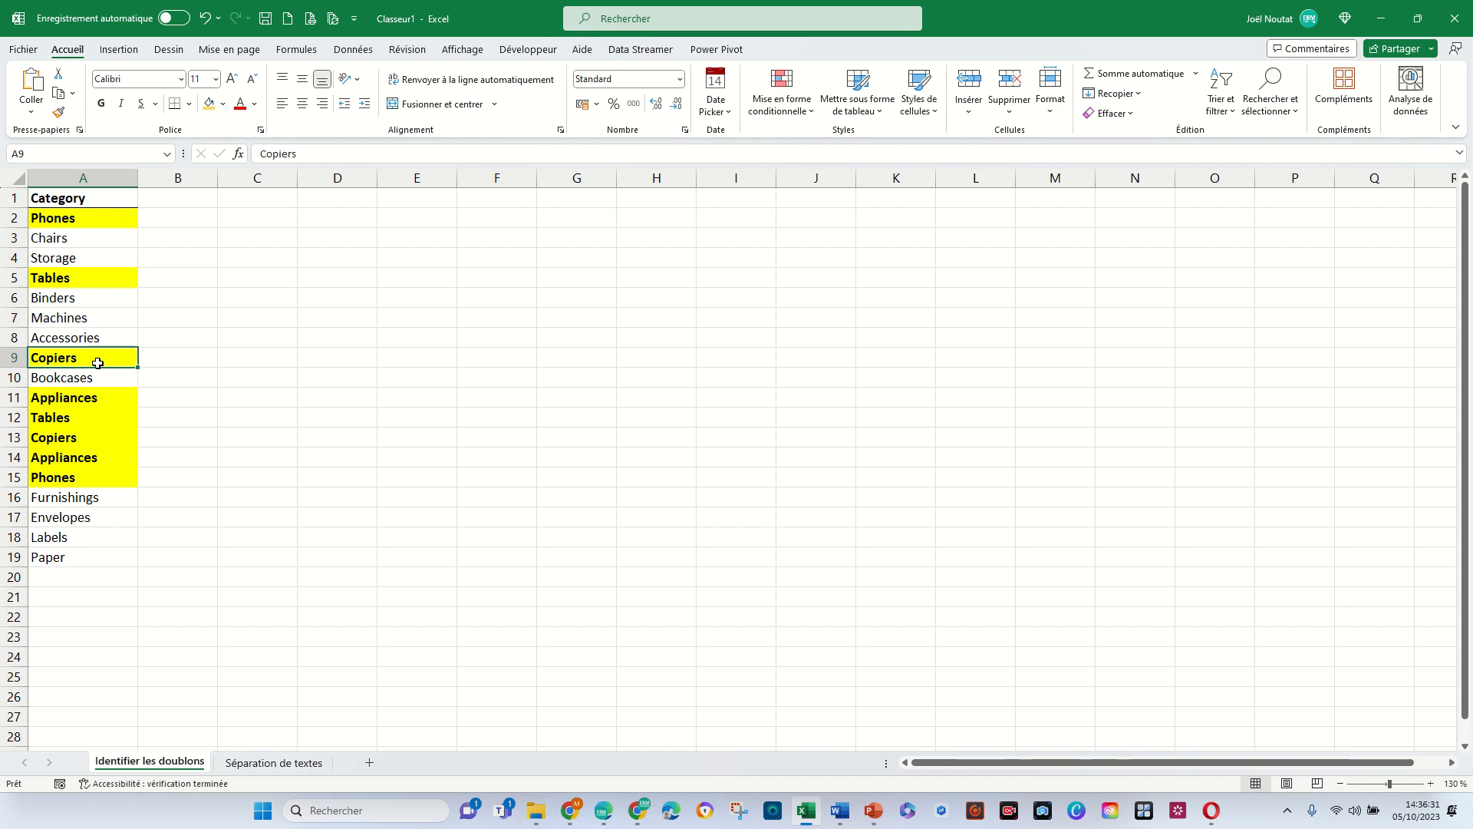
pyautogui.click(105, 403)
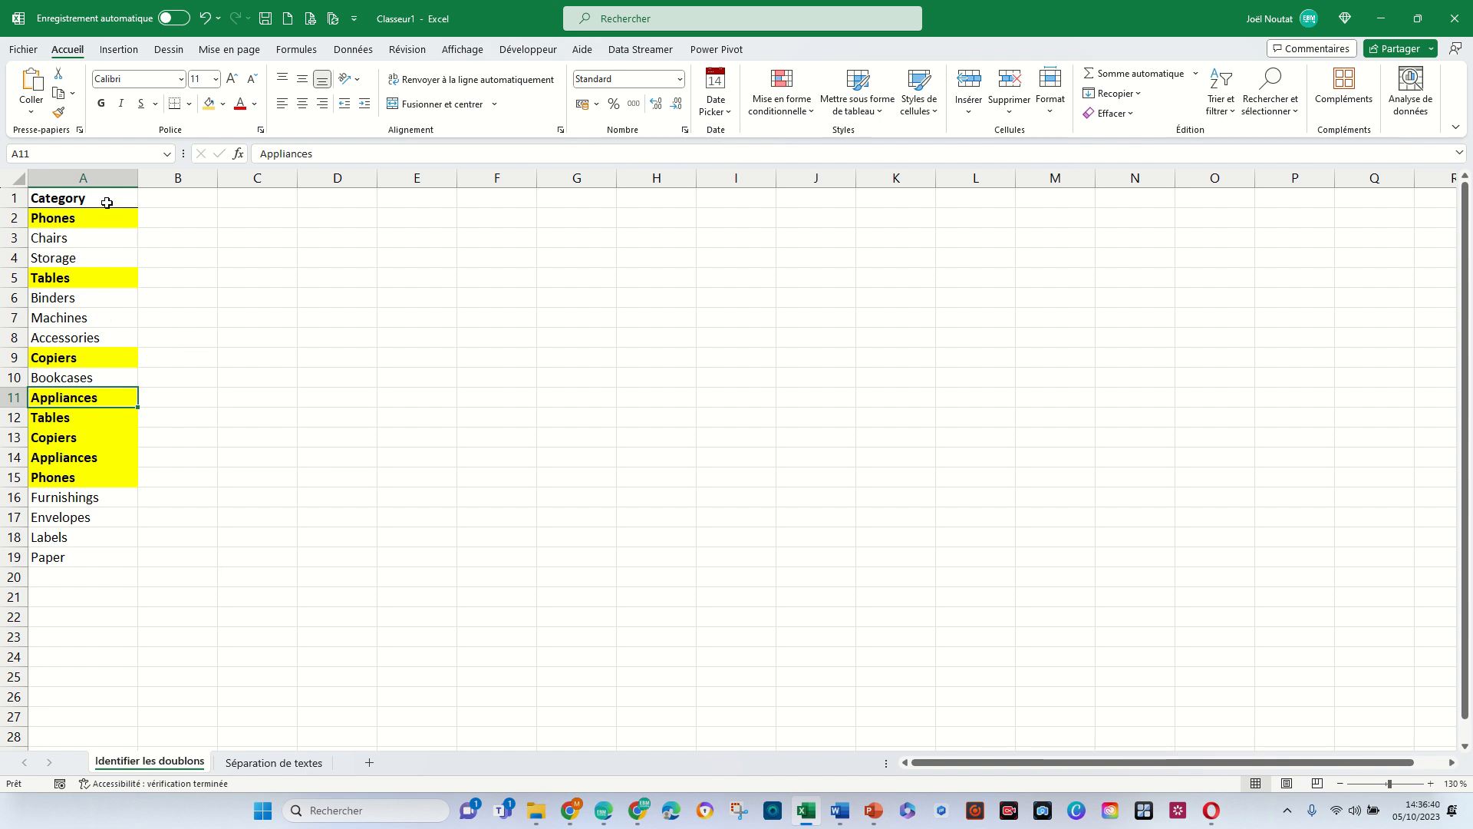
# - Copy the Category column A into column D as values only, without its formatting
pyautogui.click(98, 177)
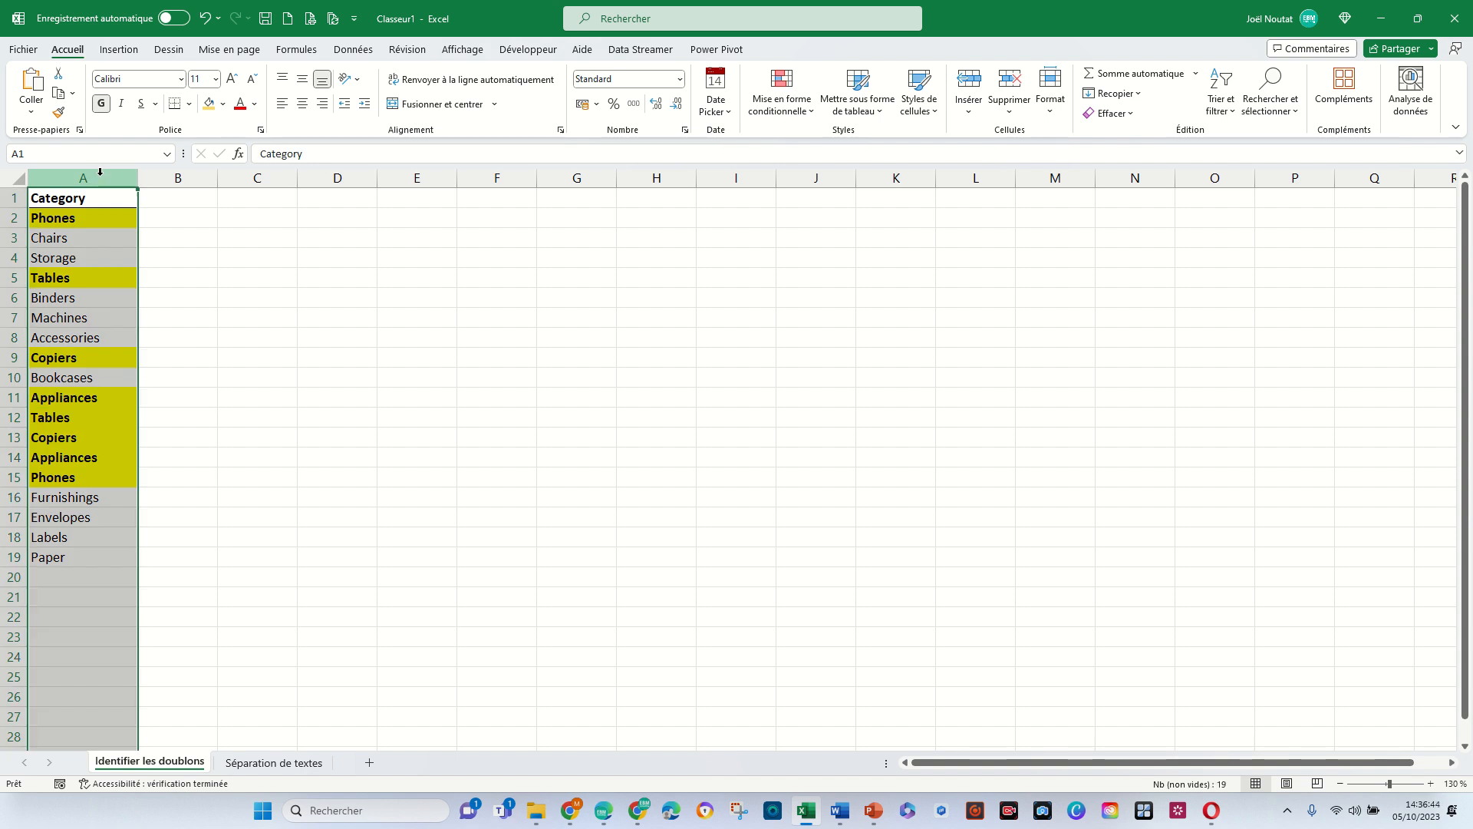
pyautogui.hotkey('ctrl', 'c')
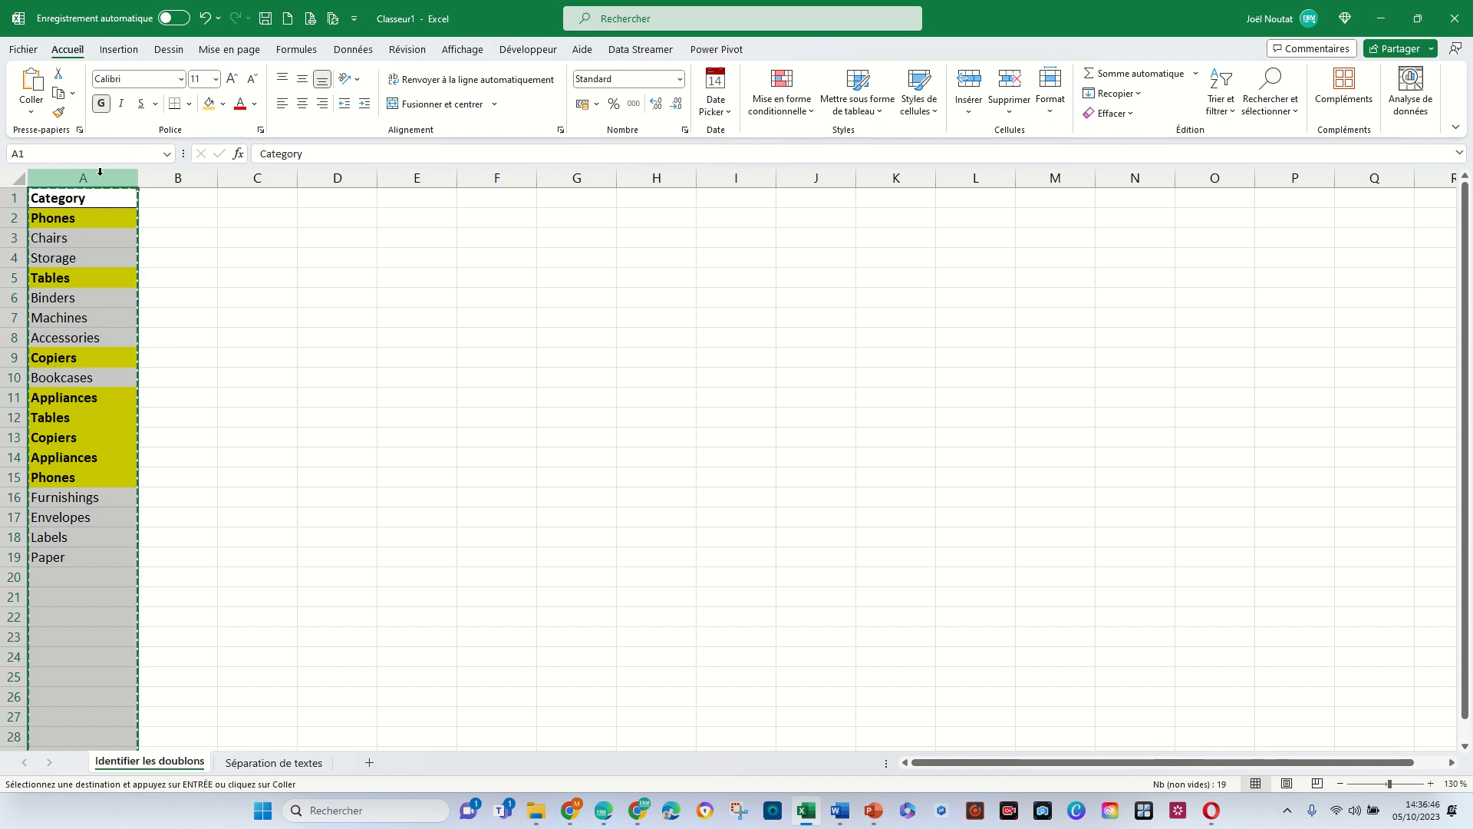
pyautogui.rightClick(346, 184)
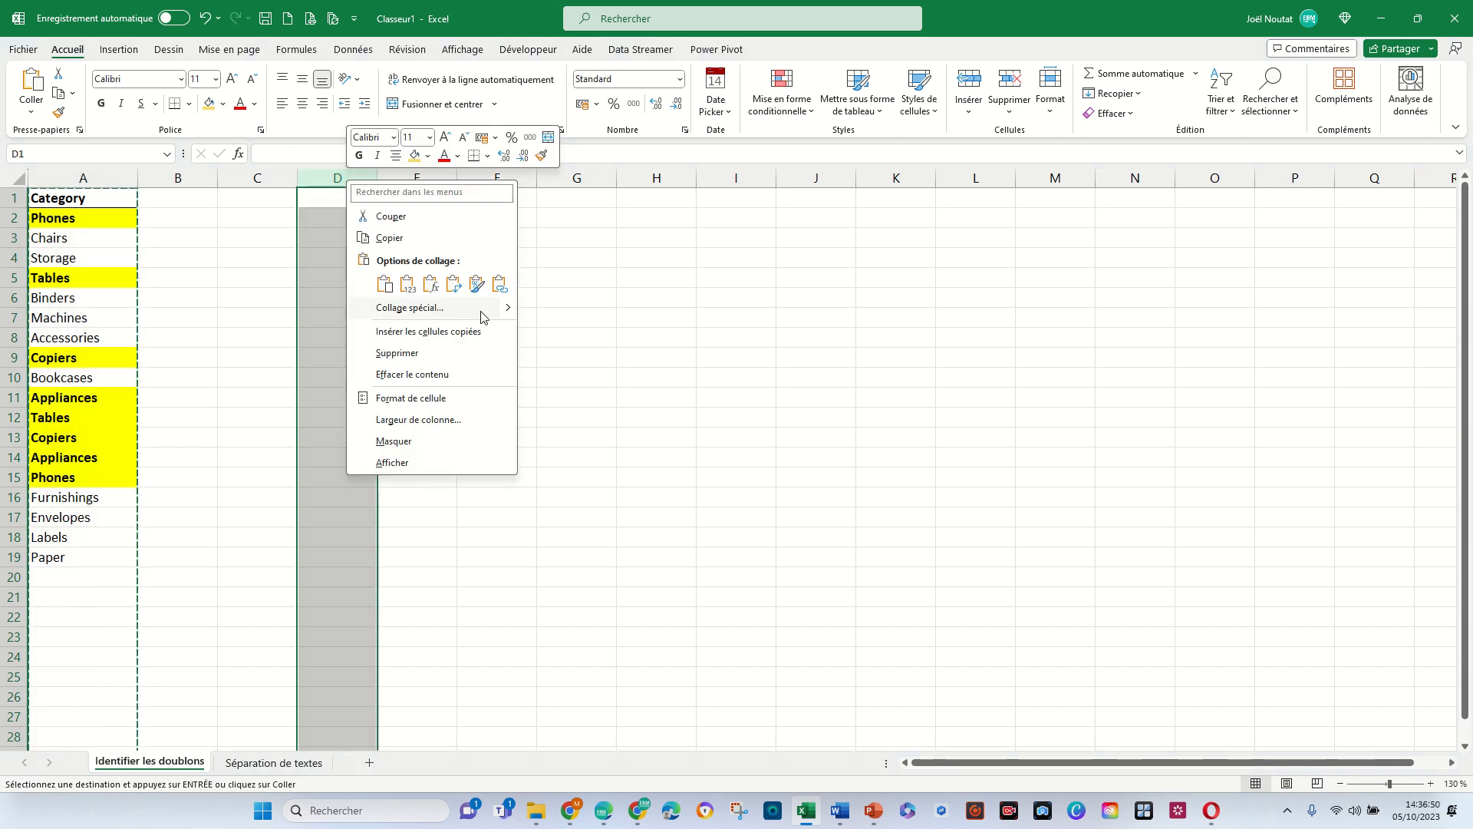
pyautogui.moveTo(506, 314)
pyautogui.click(555, 356)
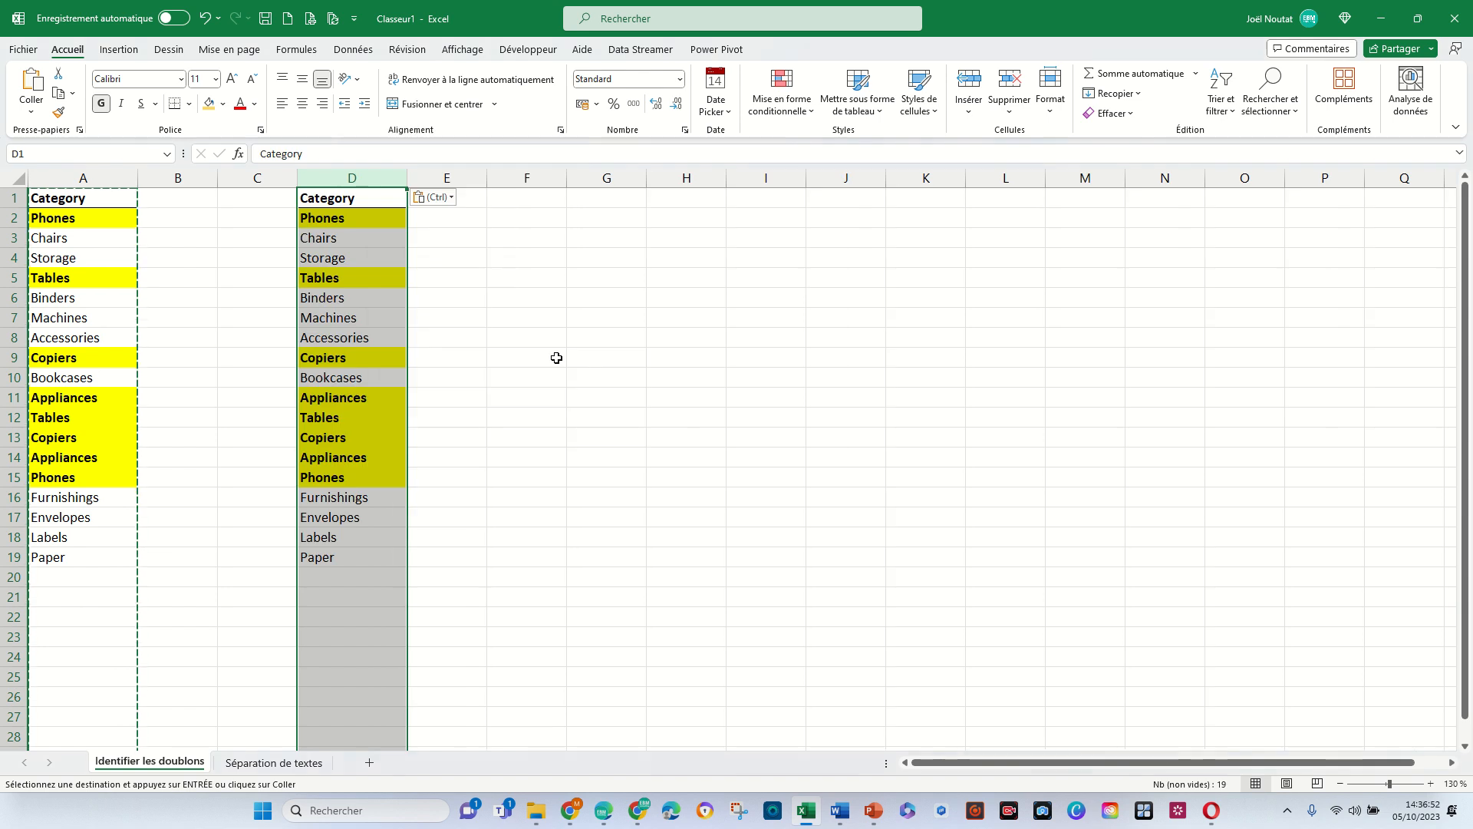
pyautogui.click(433, 197)
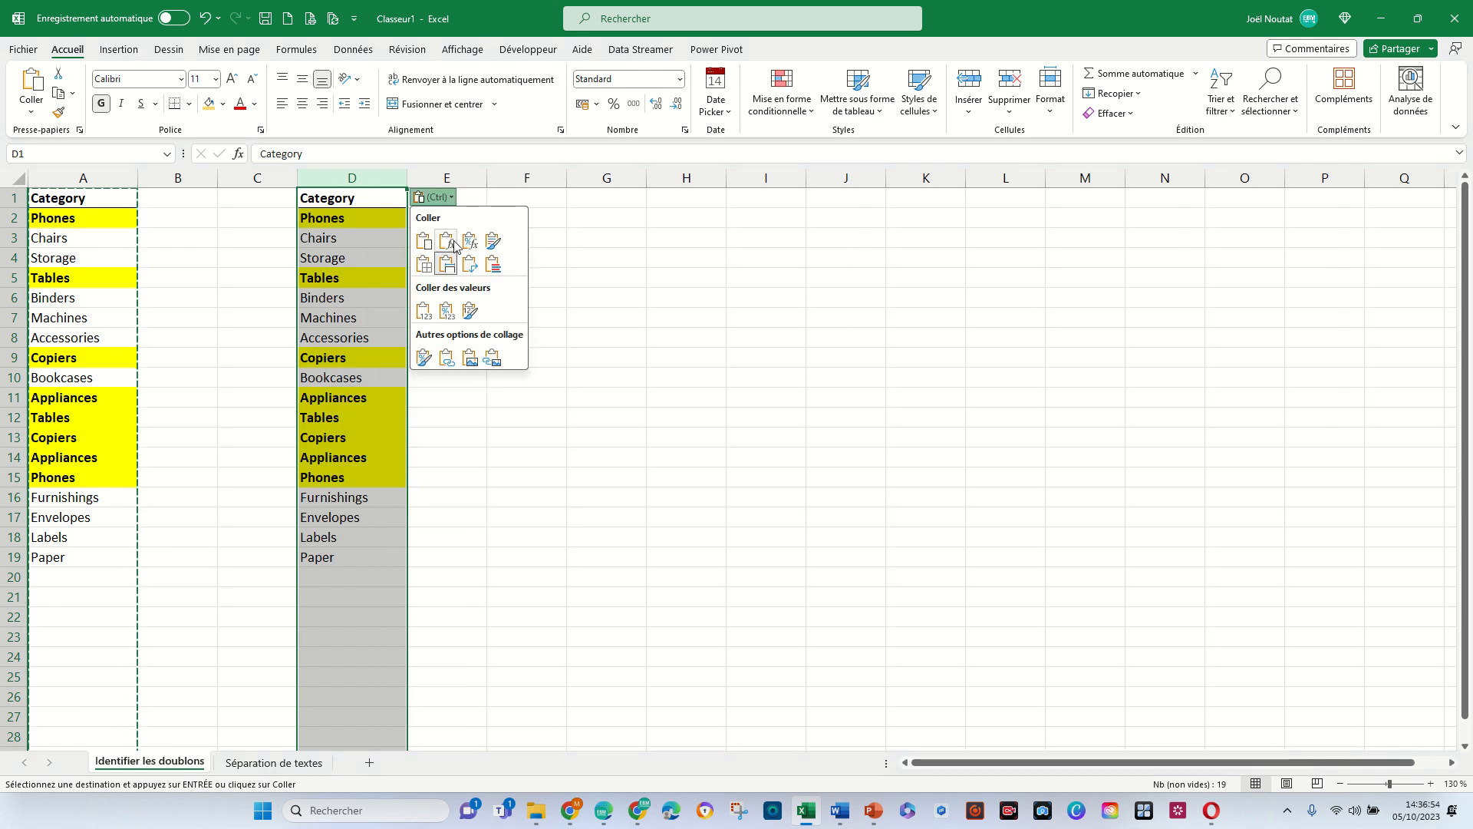
pyautogui.click(428, 312)
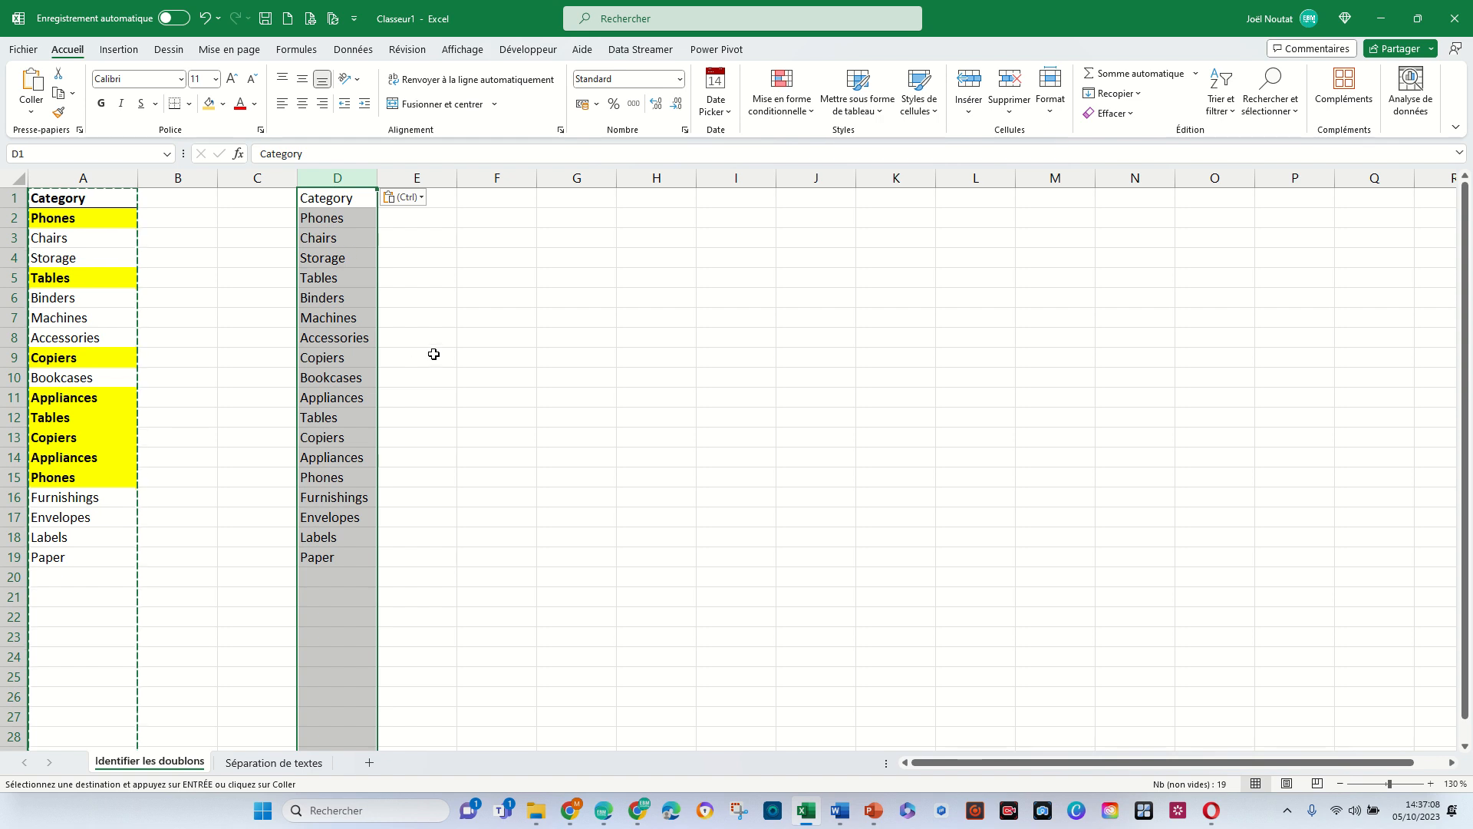
pyautogui.press('Escape')
pyautogui.press('Escape')
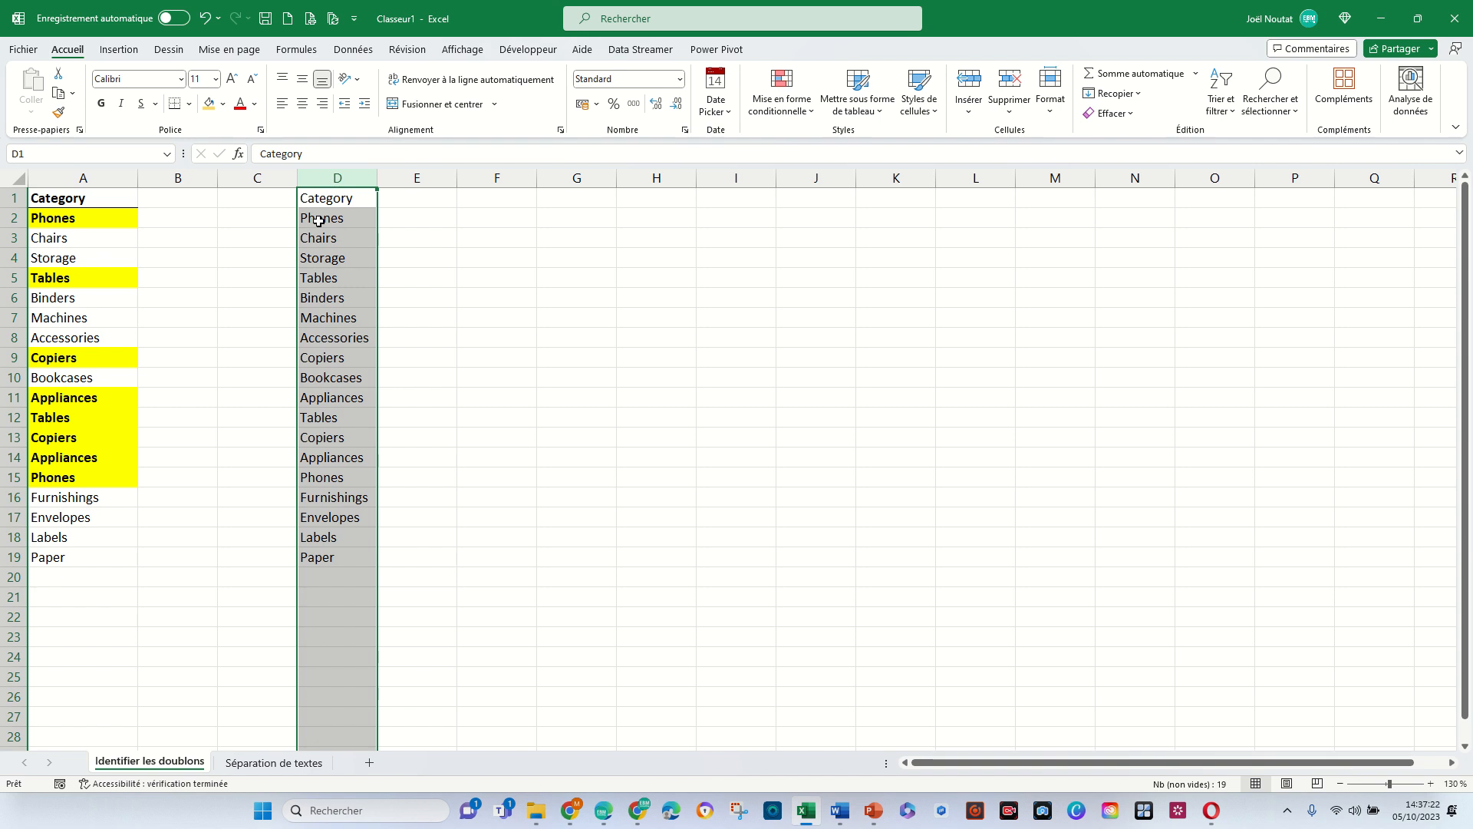
# - Remove the duplicate values from column D and select the remaining categories below the header
pyautogui.click(355, 50)
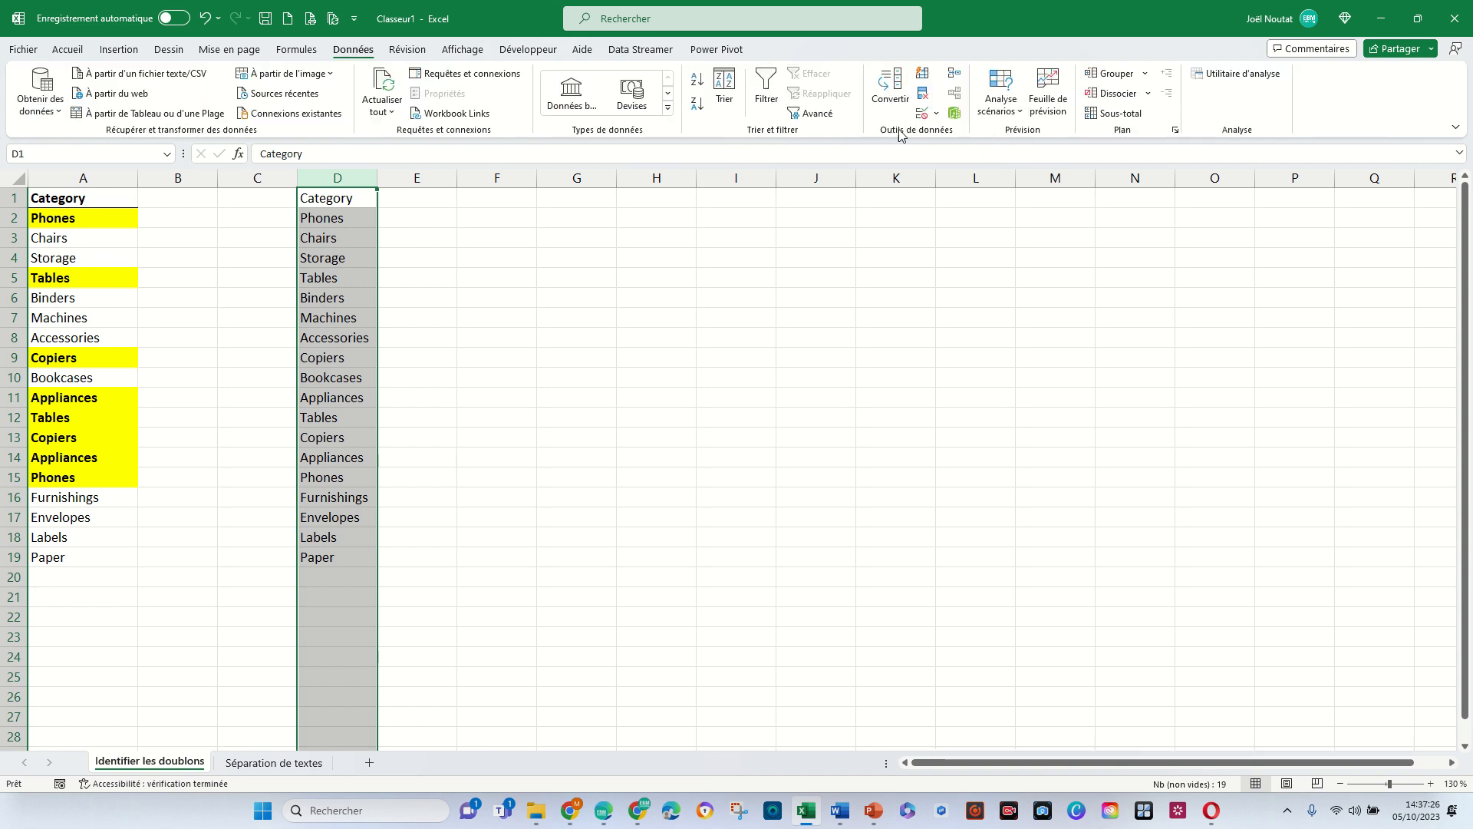
pyautogui.click(926, 98)
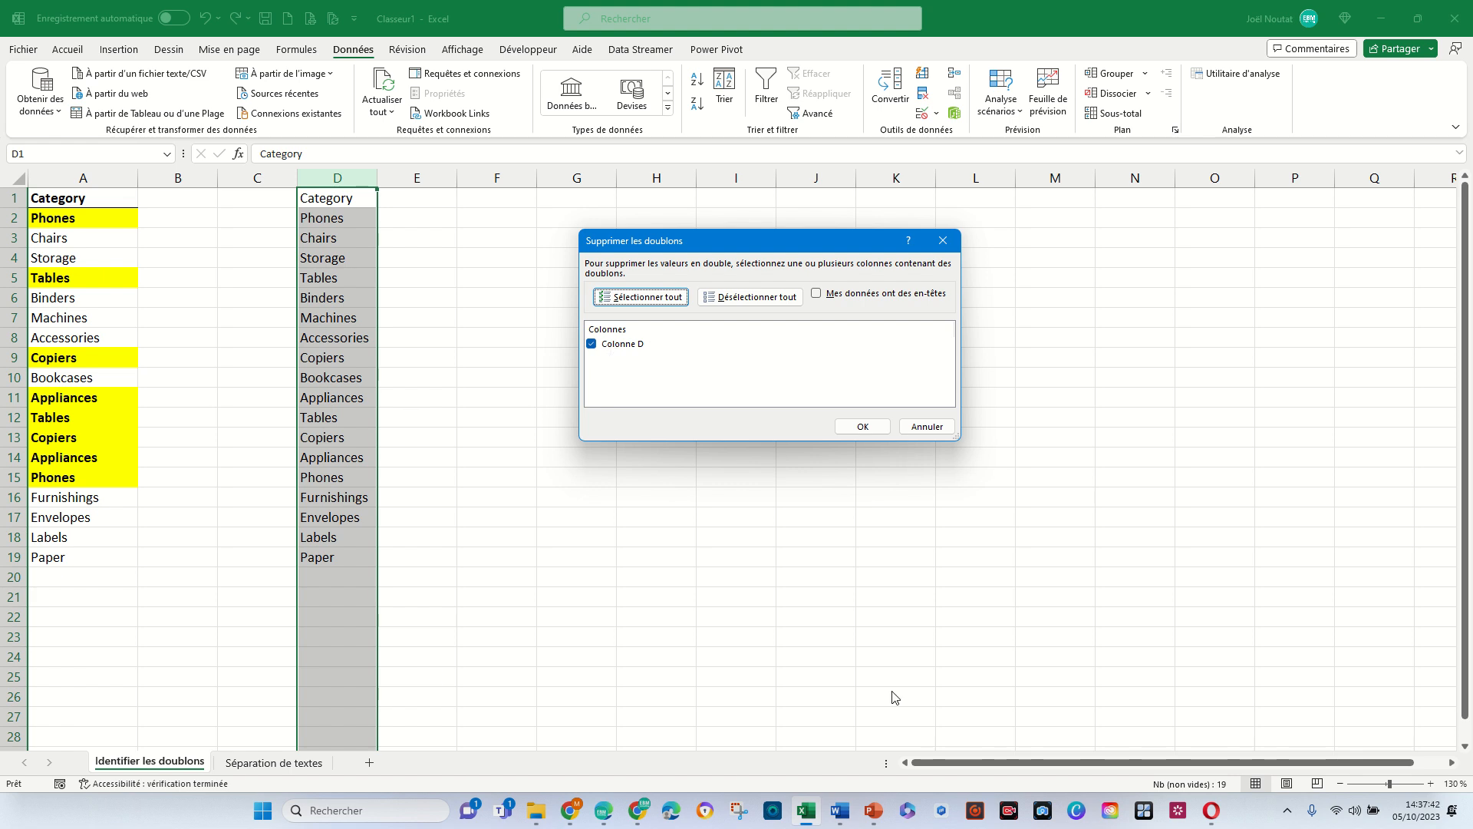
pyautogui.click(858, 428)
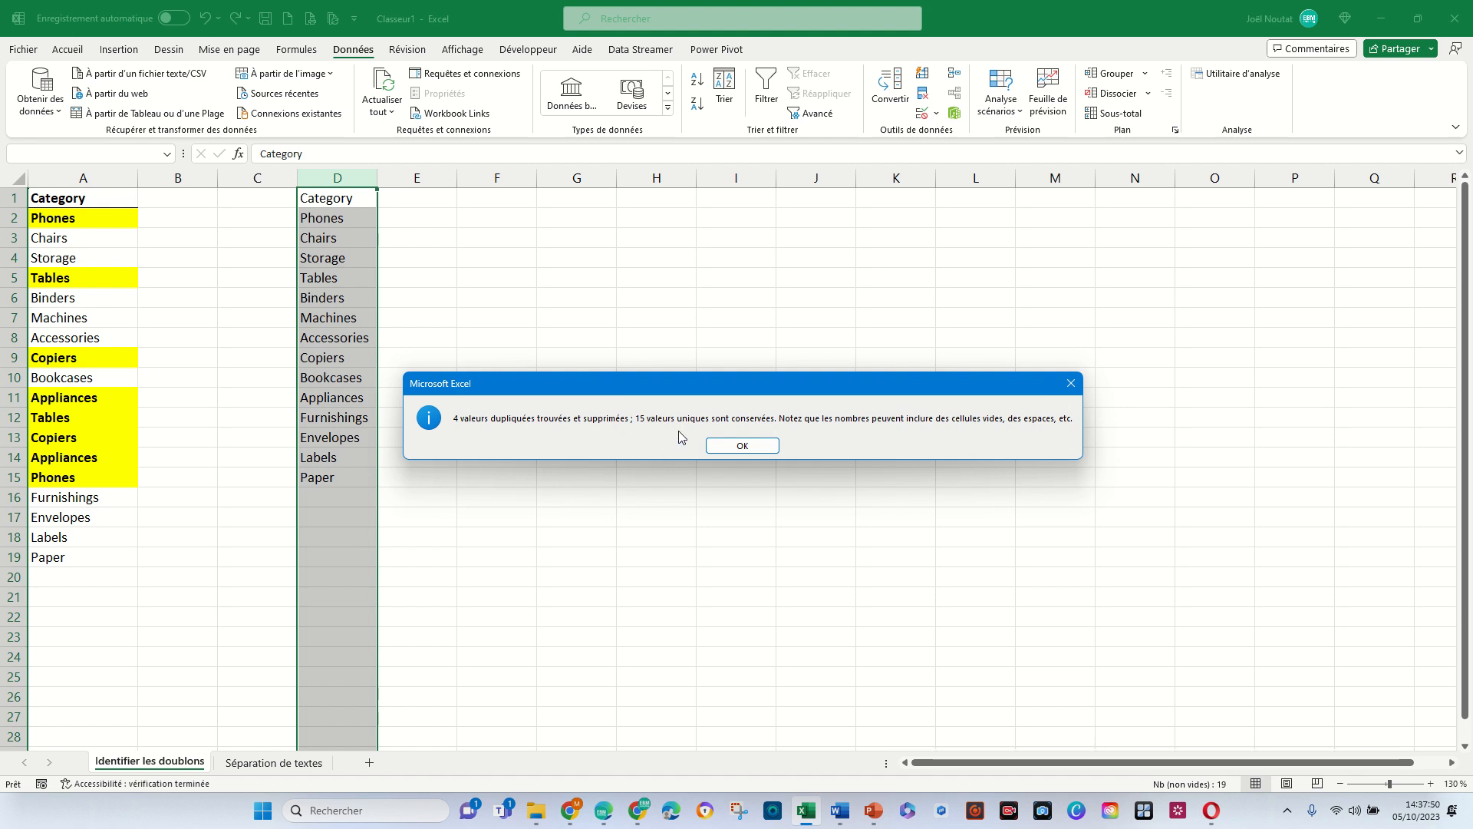
pyautogui.click(763, 447)
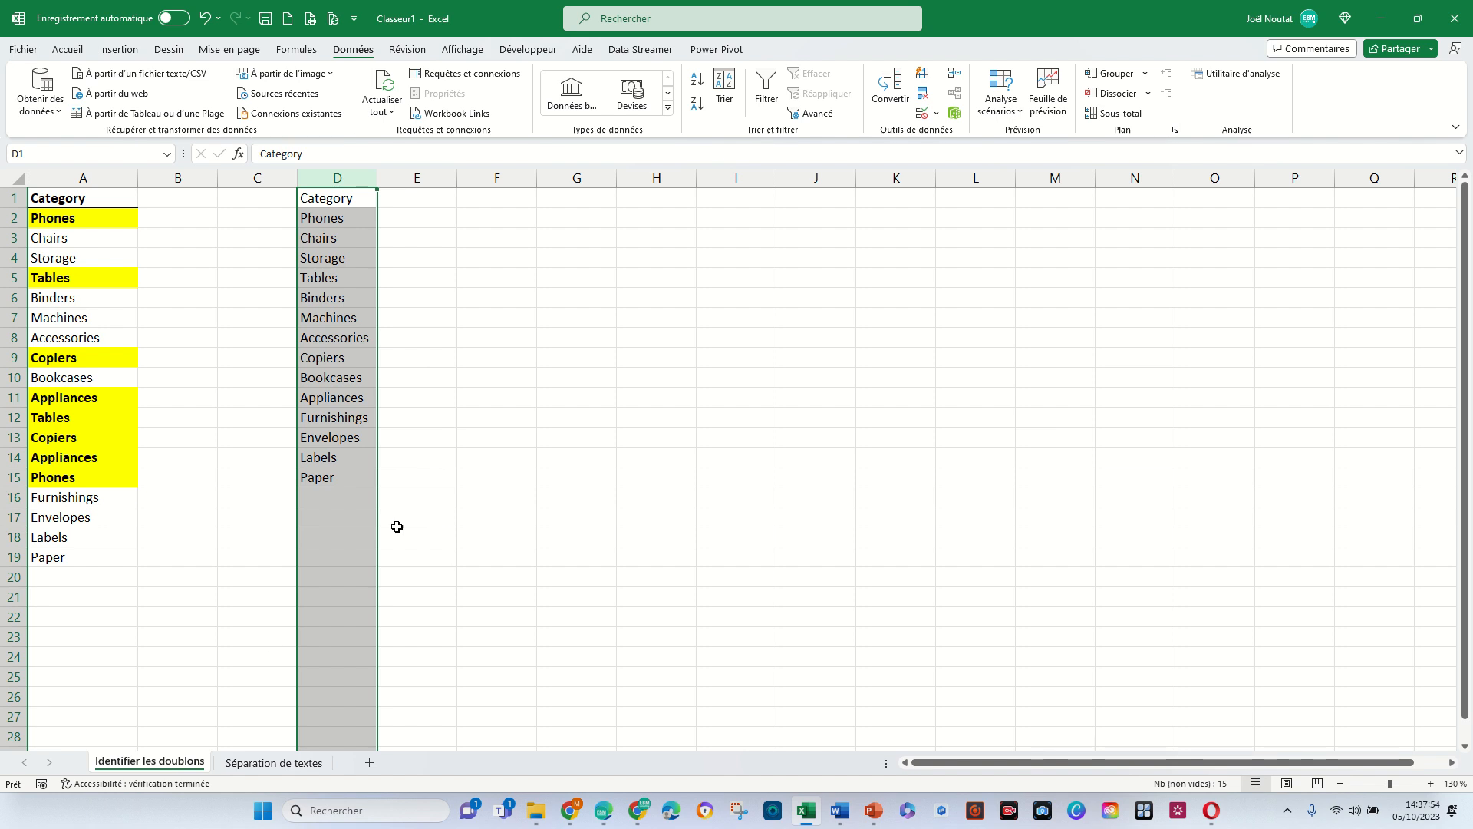
pyautogui.moveTo(338, 218); pyautogui.dragTo(332, 474)
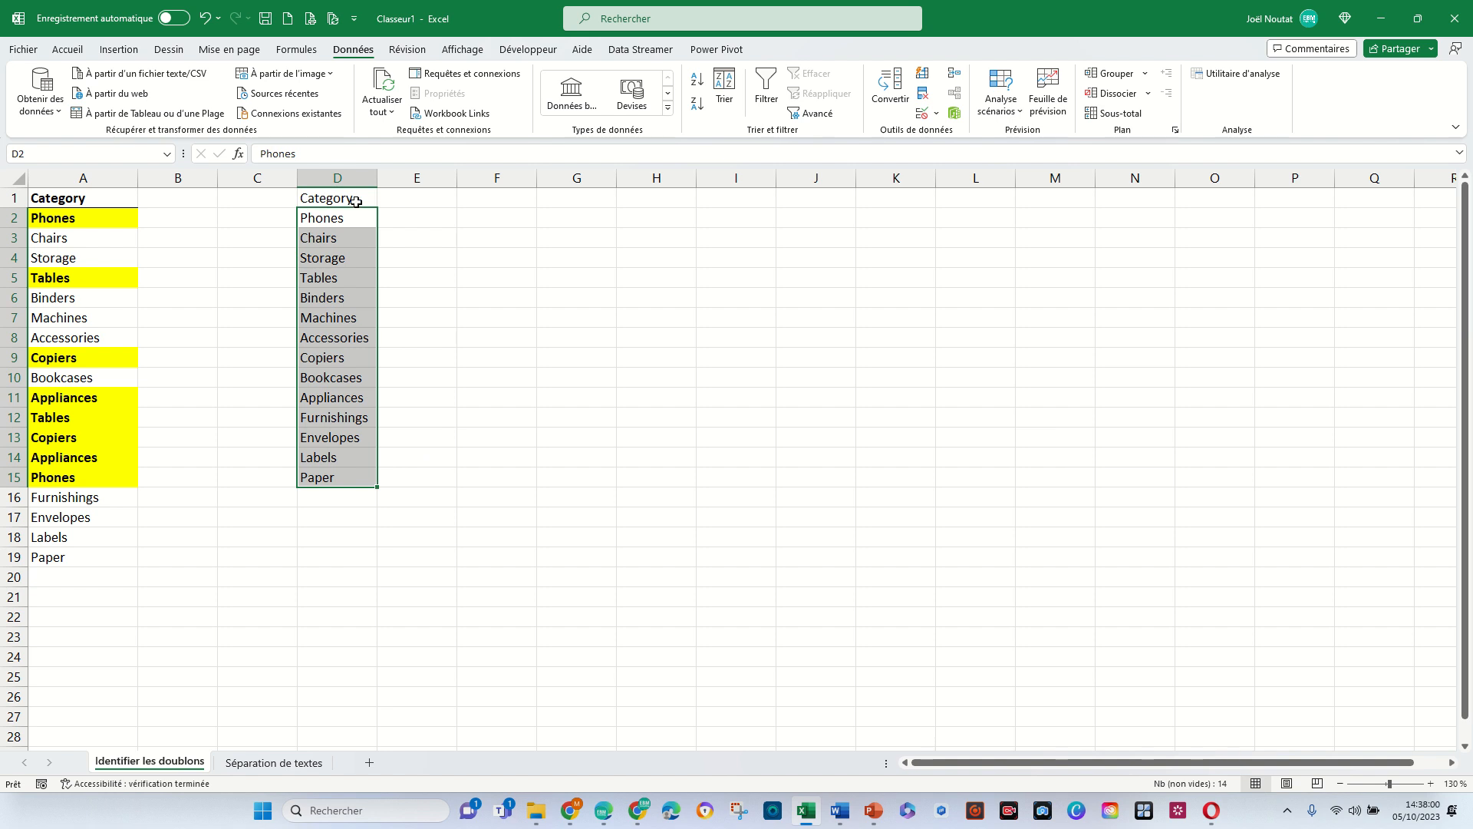
# - Examine the duplicate-free category list in column D, from its header down to the last entry
pyautogui.click(341, 261)
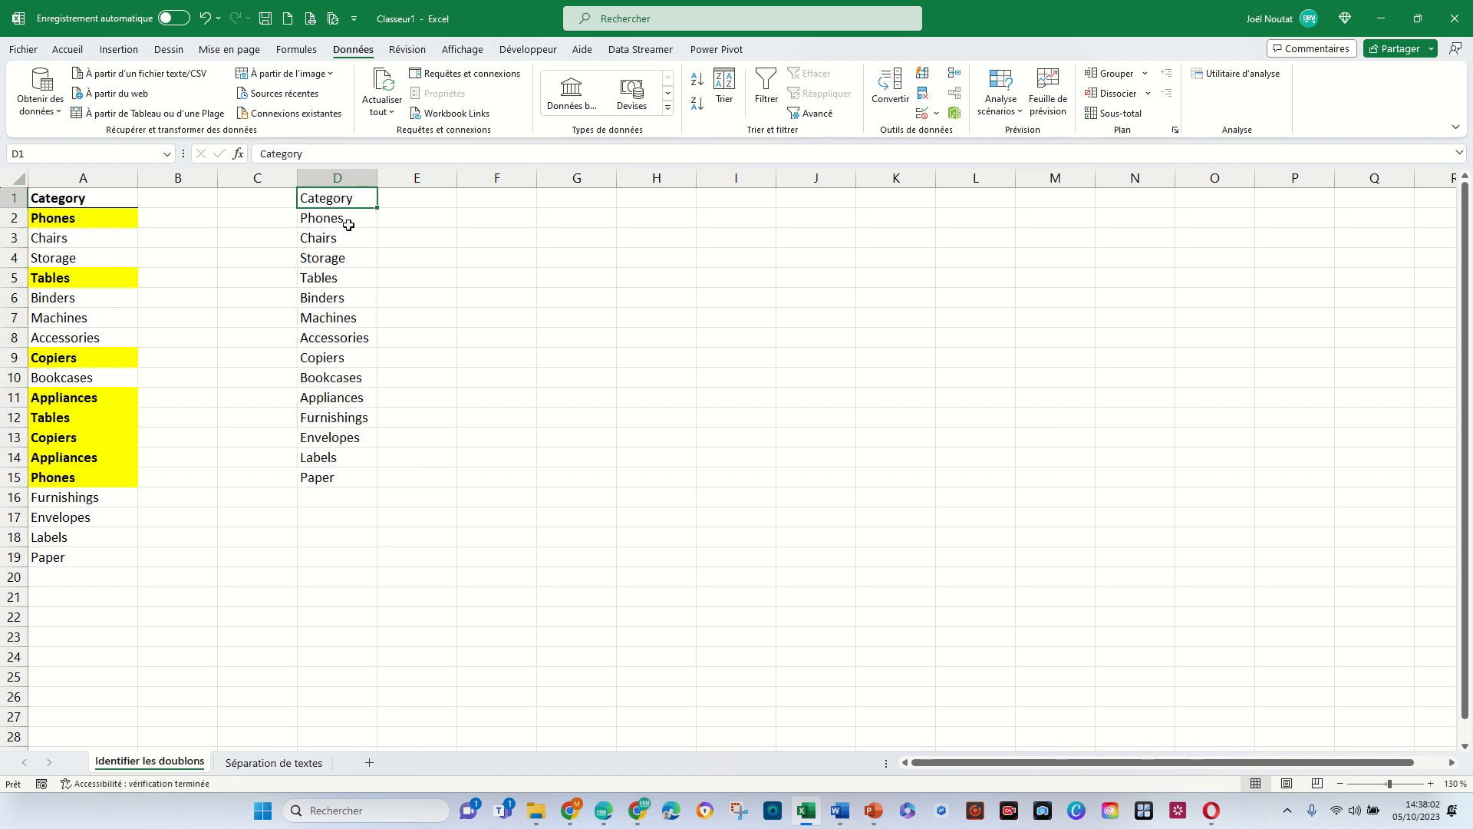
pyautogui.moveTo(348, 224); pyautogui.dragTo(353, 478)
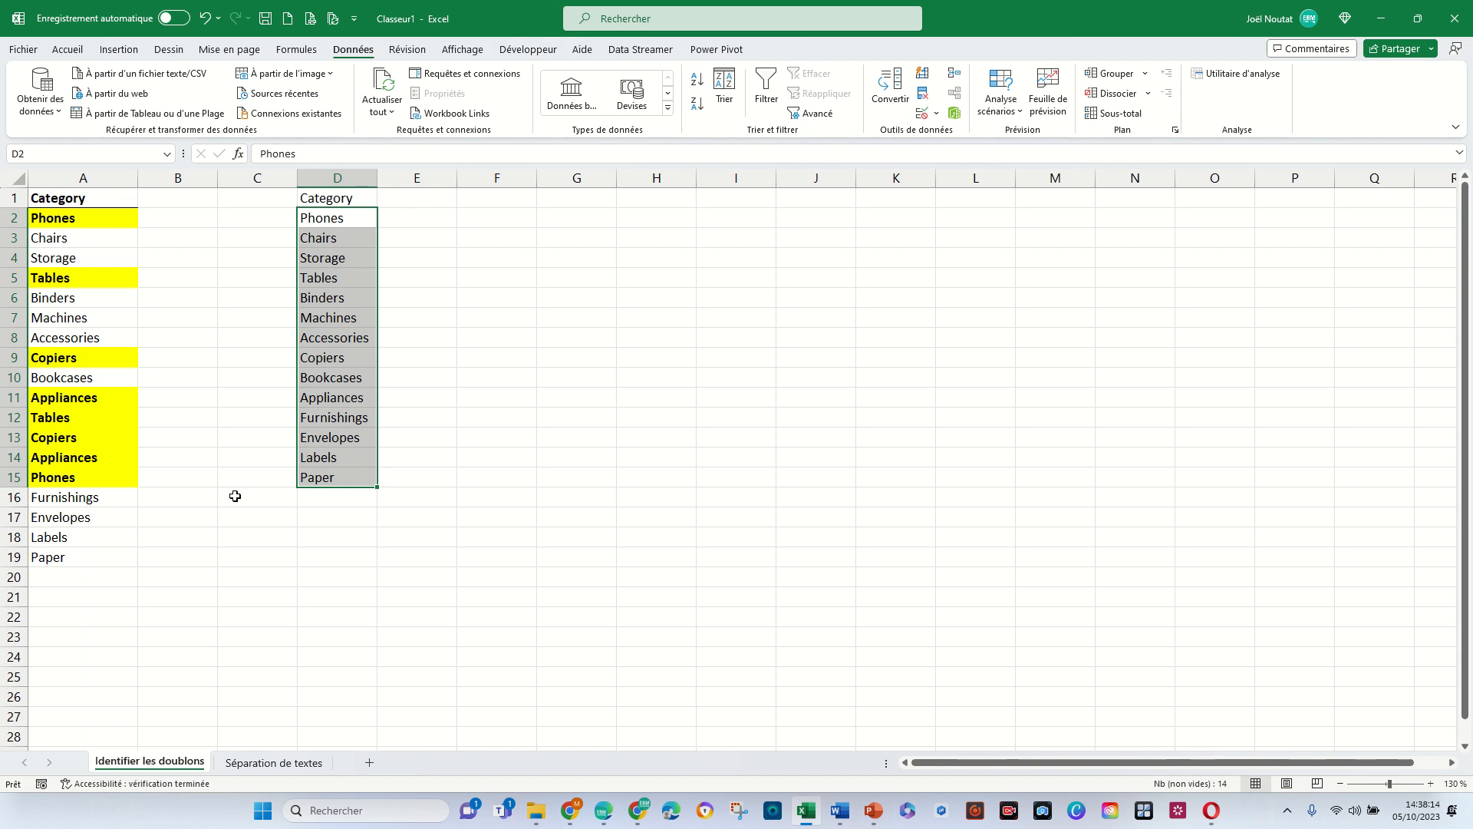
pyautogui.moveTo(361, 217); pyautogui.dragTo(343, 476)
pyautogui.moveTo(342, 298); pyautogui.dragTo(350, 420)
pyautogui.moveTo(322, 220); pyautogui.dragTo(331, 472)
pyautogui.click(357, 202)
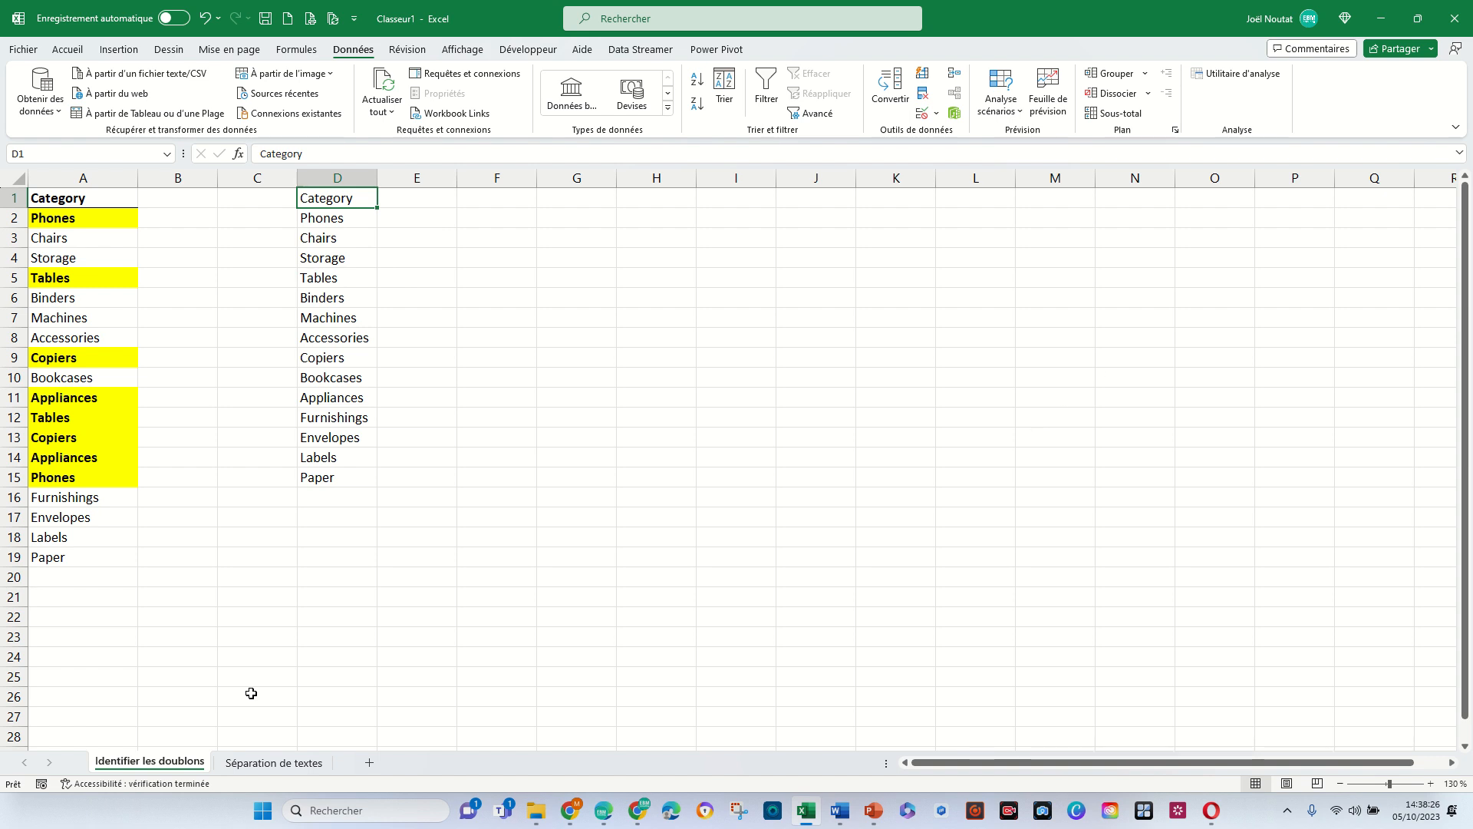
# - On the Séparation de textes sheet, enter =FRACTIONNER.TEXTE(A2;" ") in B2 to split the names at the space, and fill it down to row 15
pyautogui.click(287, 770)
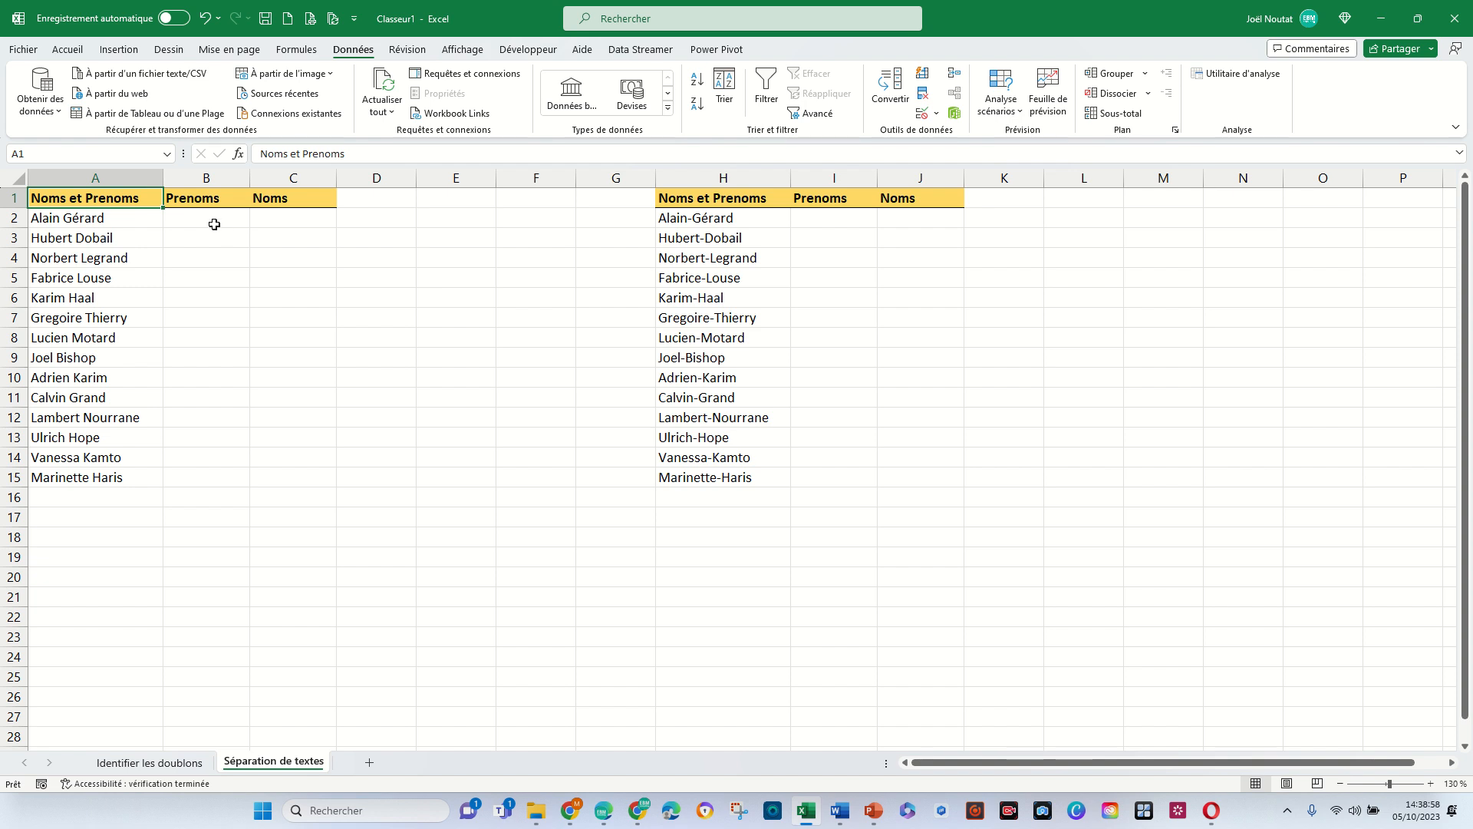
pyautogui.click(209, 221)
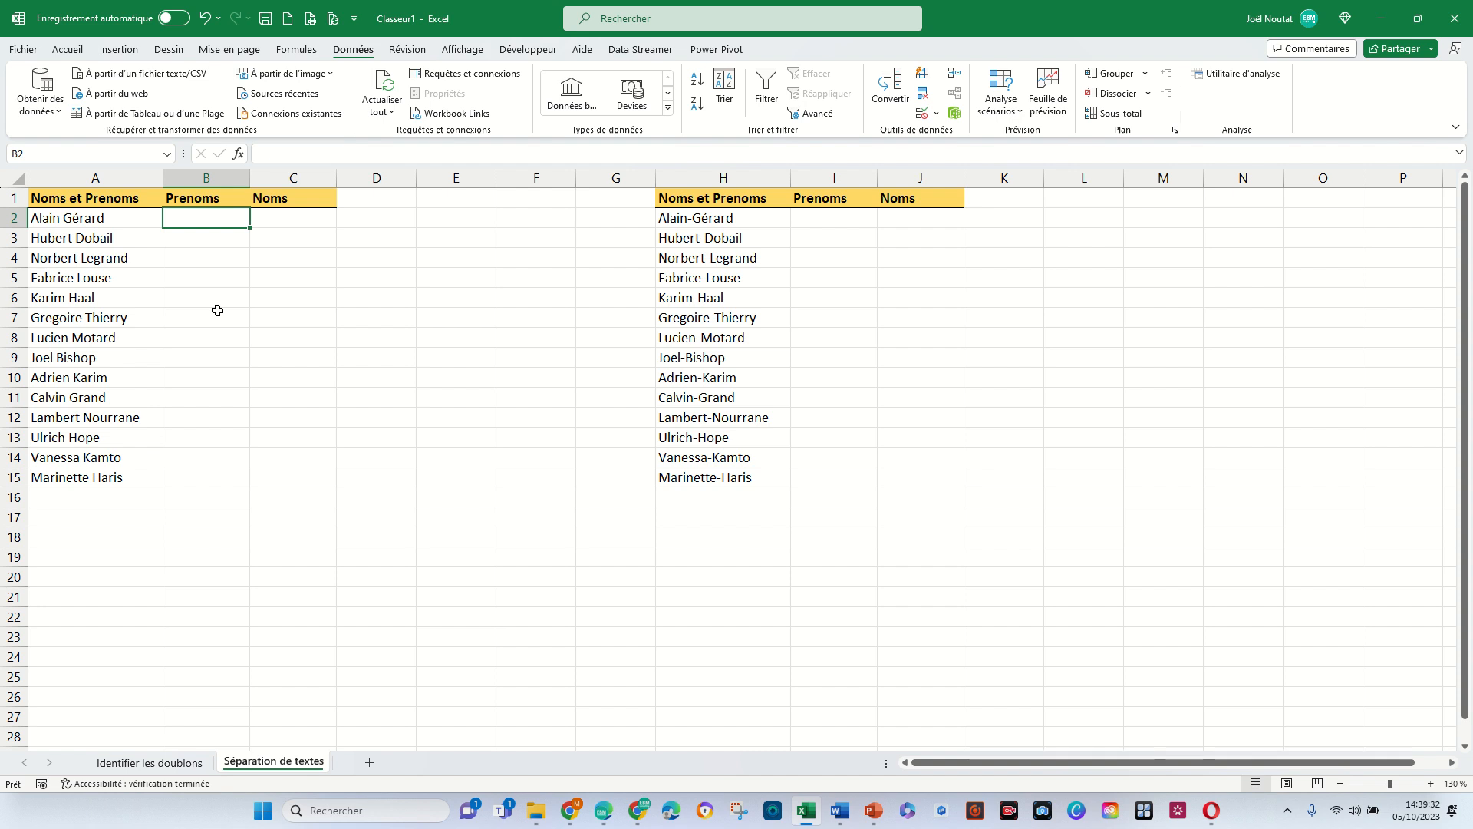
pyautogui.write('=')
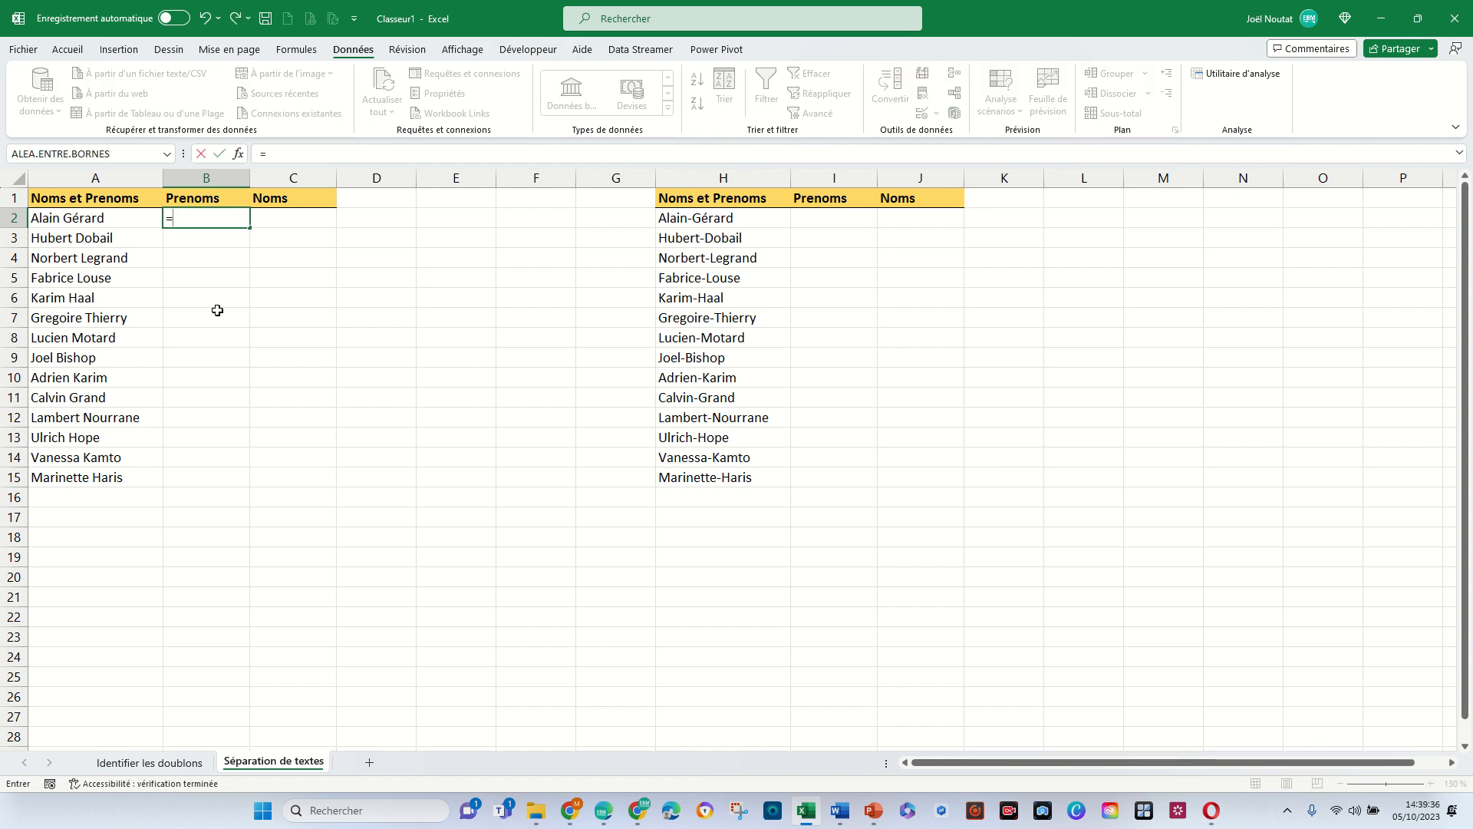
pyautogui.write('fra')
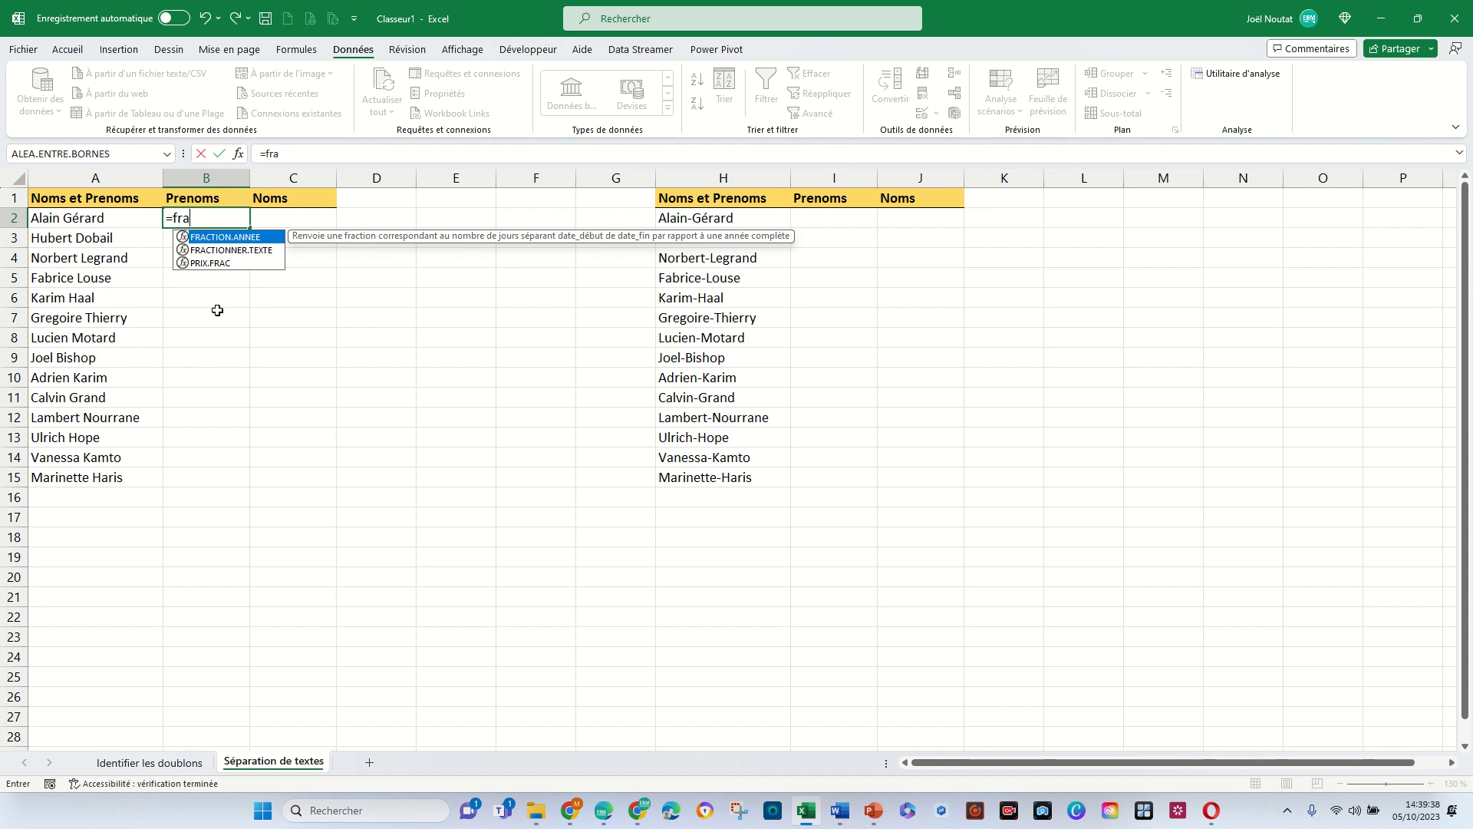
pyautogui.doubleClick(246, 252)
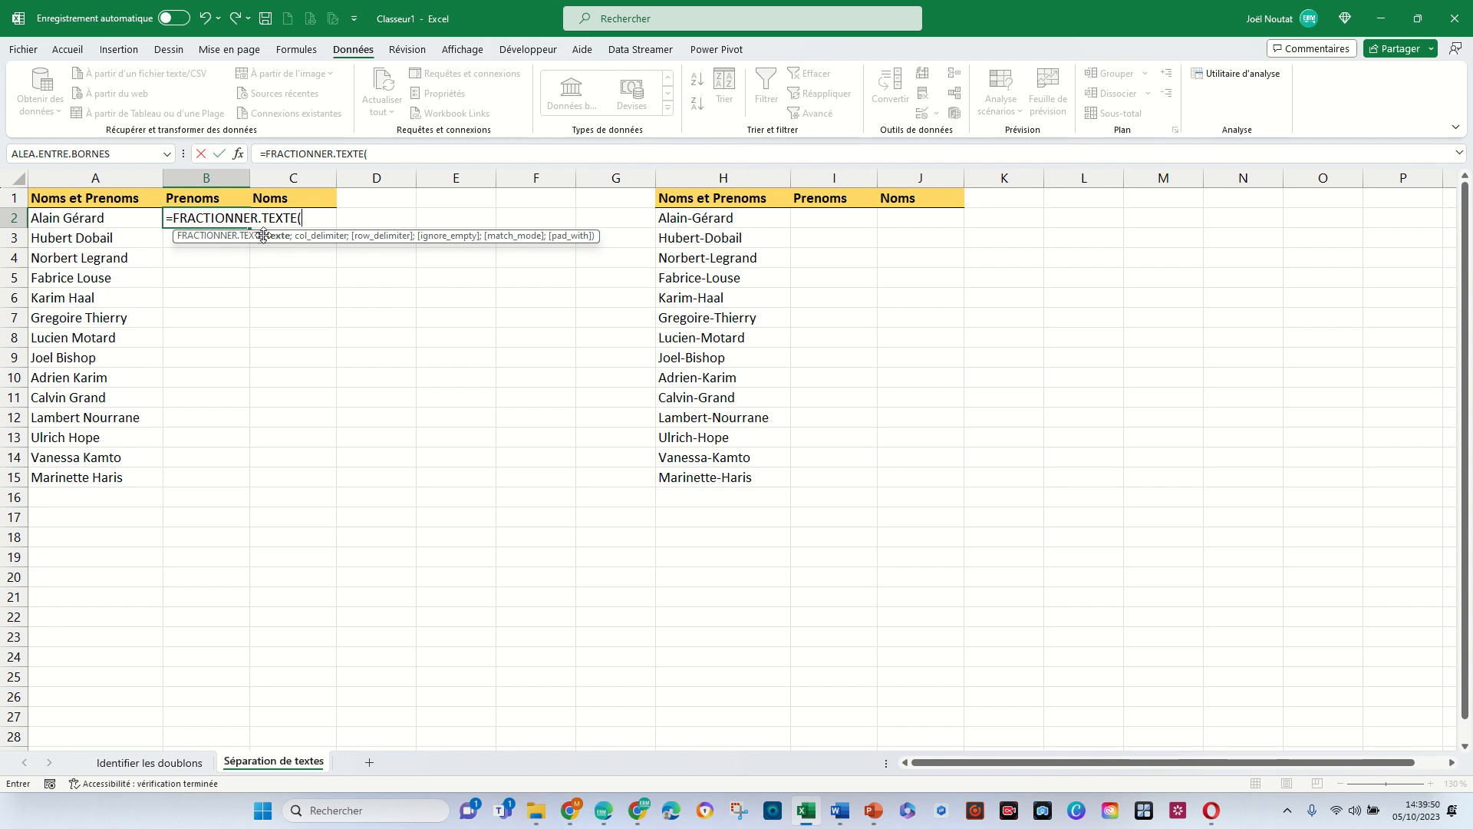
pyautogui.click(113, 219)
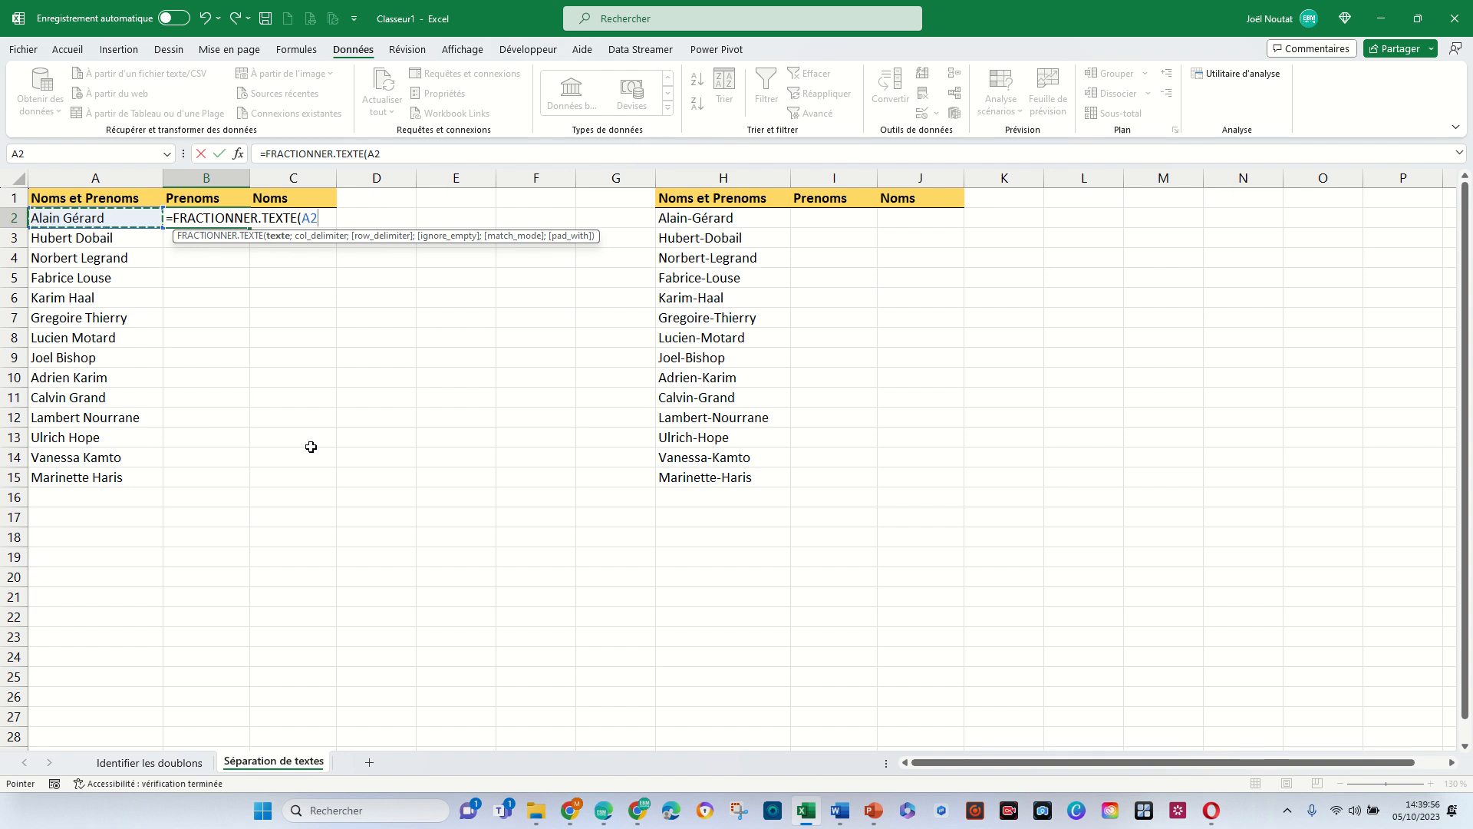
pyautogui.write(';')
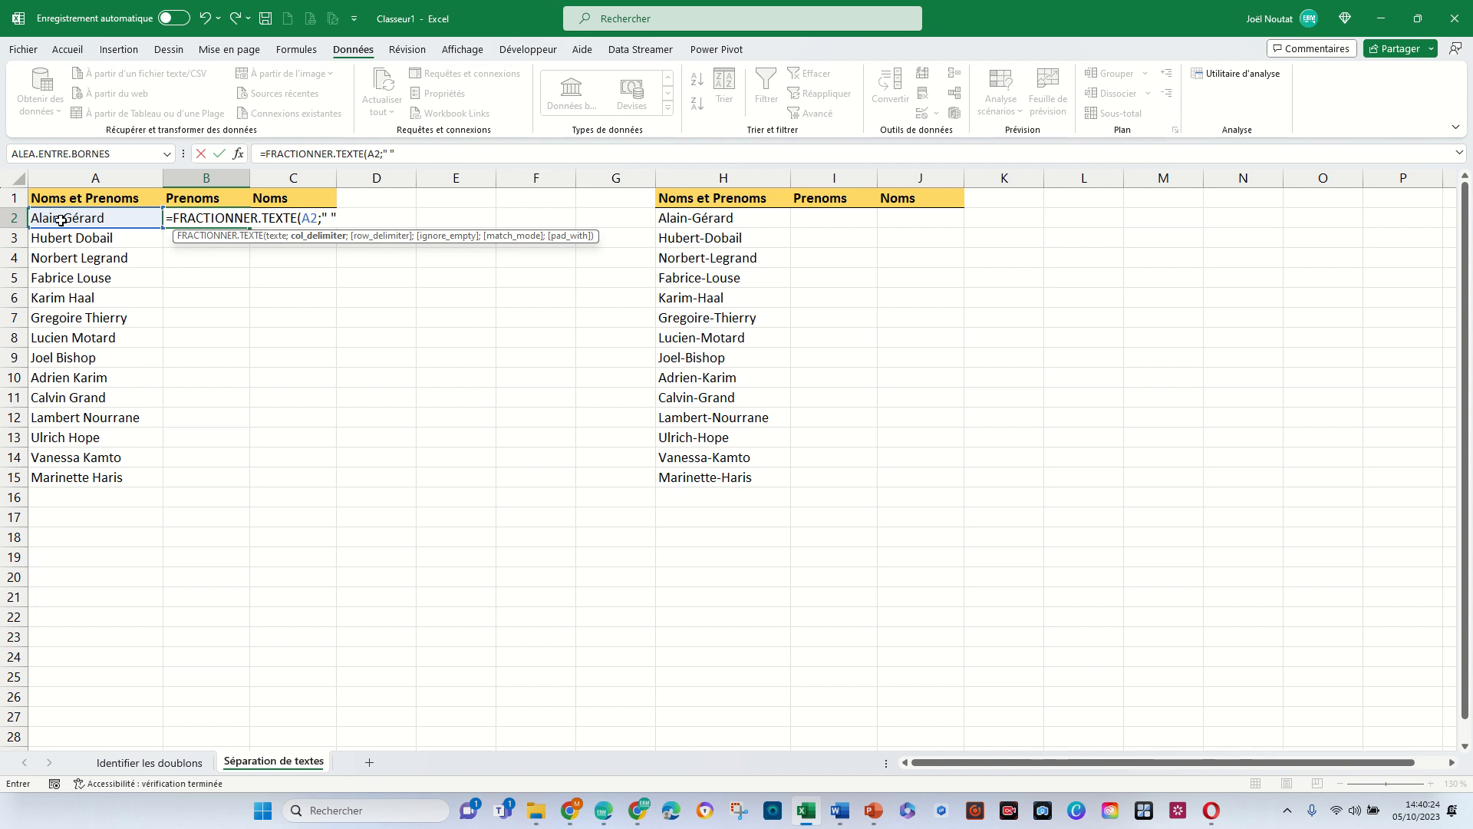
pyautogui.write(')')
pyautogui.press('Return')
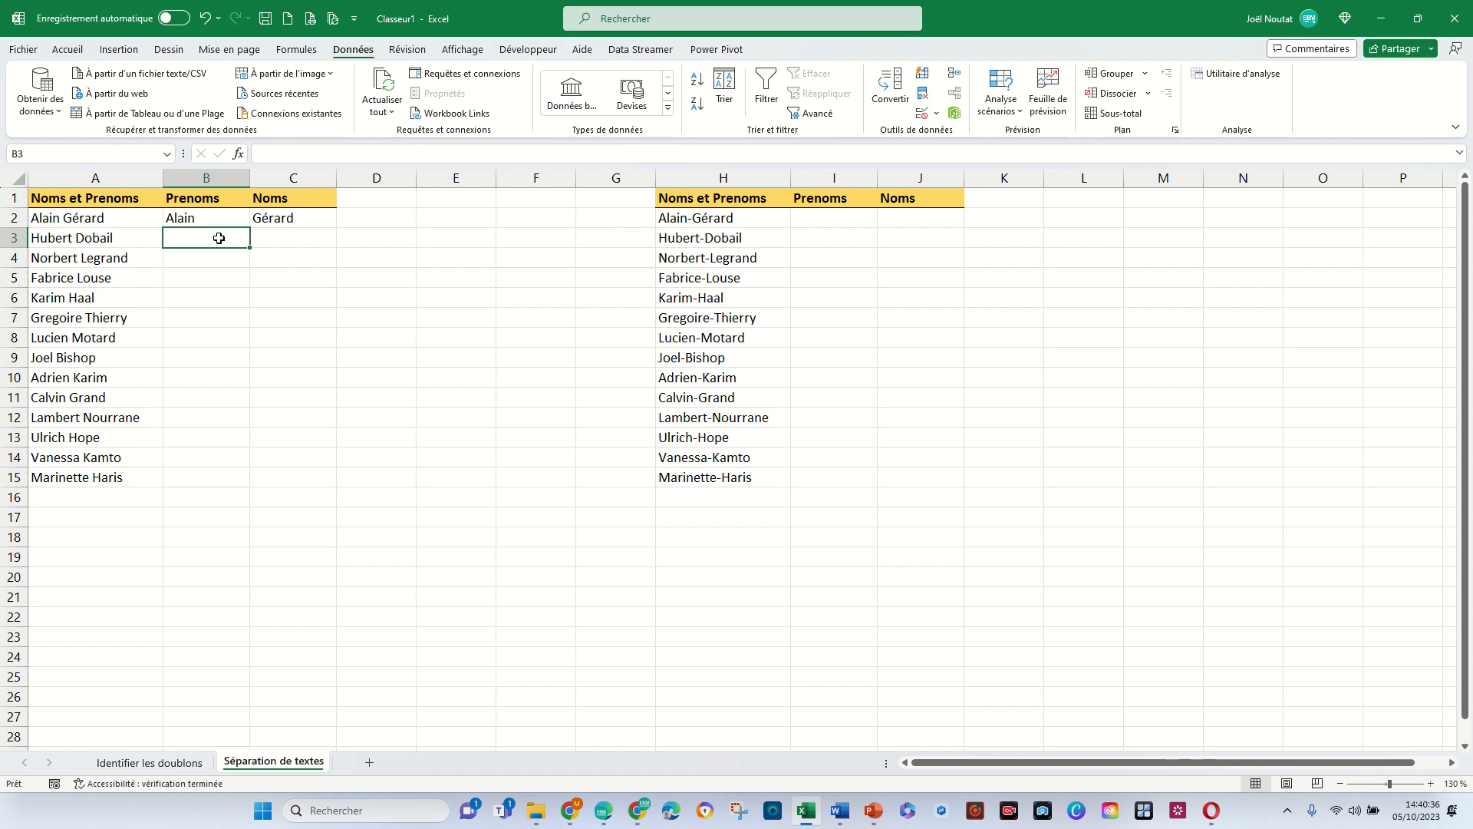
pyautogui.moveTo(201, 223); pyautogui.dragTo(336, 486)
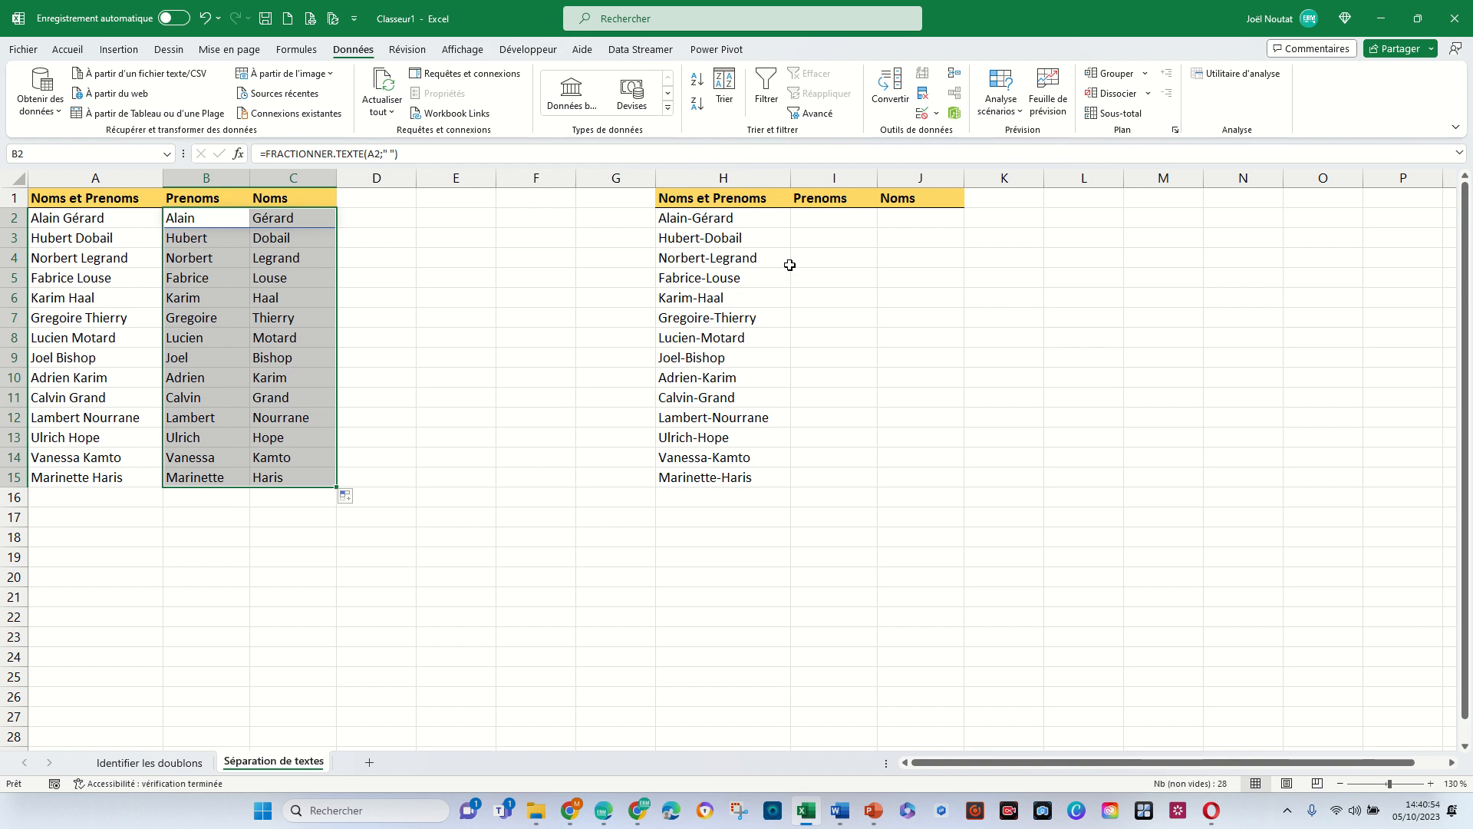
# - Enter =FRACTIONNER.TEXTE(H2;"-") in I2 to split the hyphenated names, fill it down to row 15, and select cell A1
pyautogui.click(847, 221)
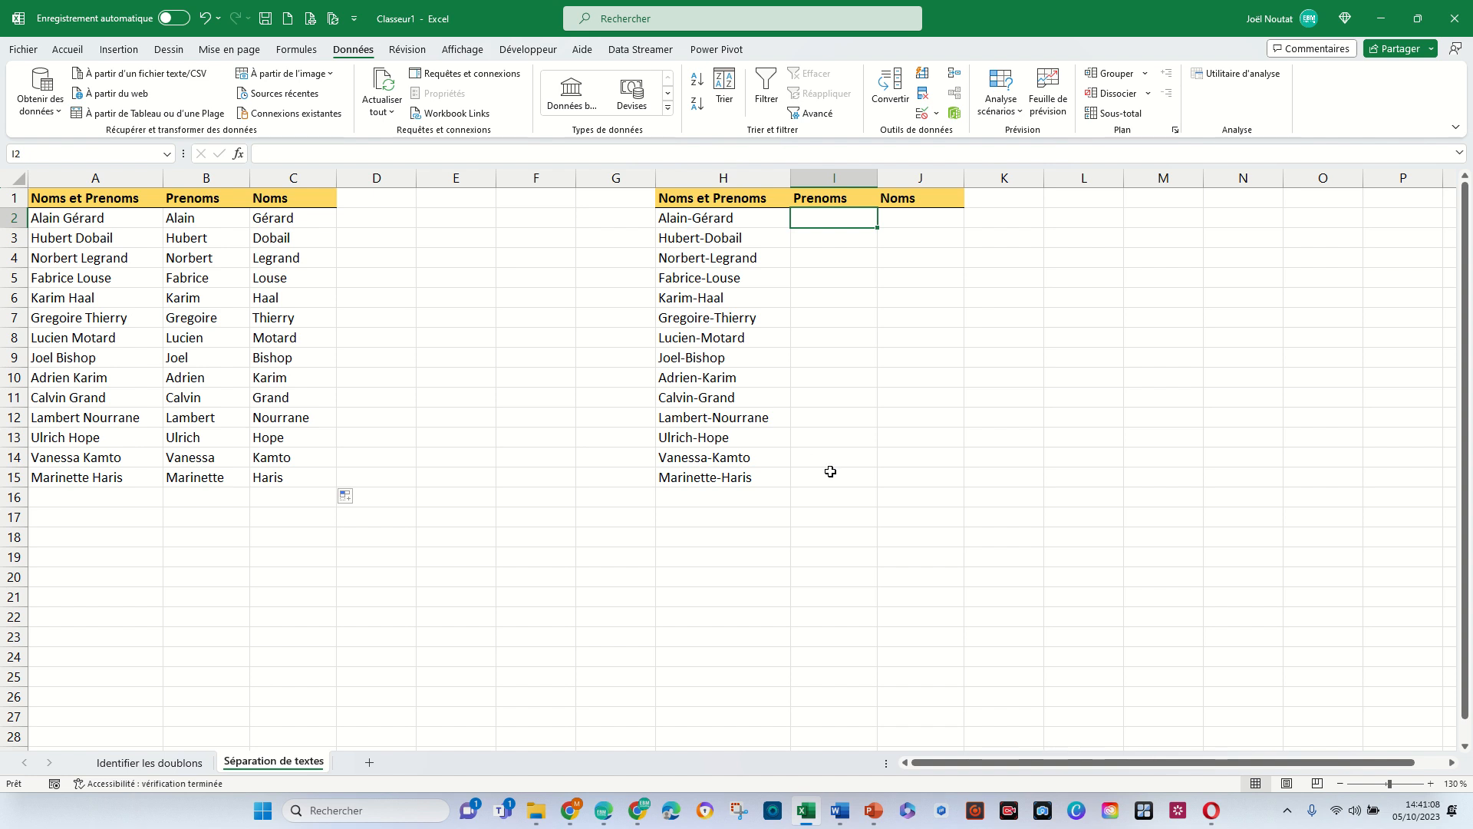
pyautogui.write('=fra')
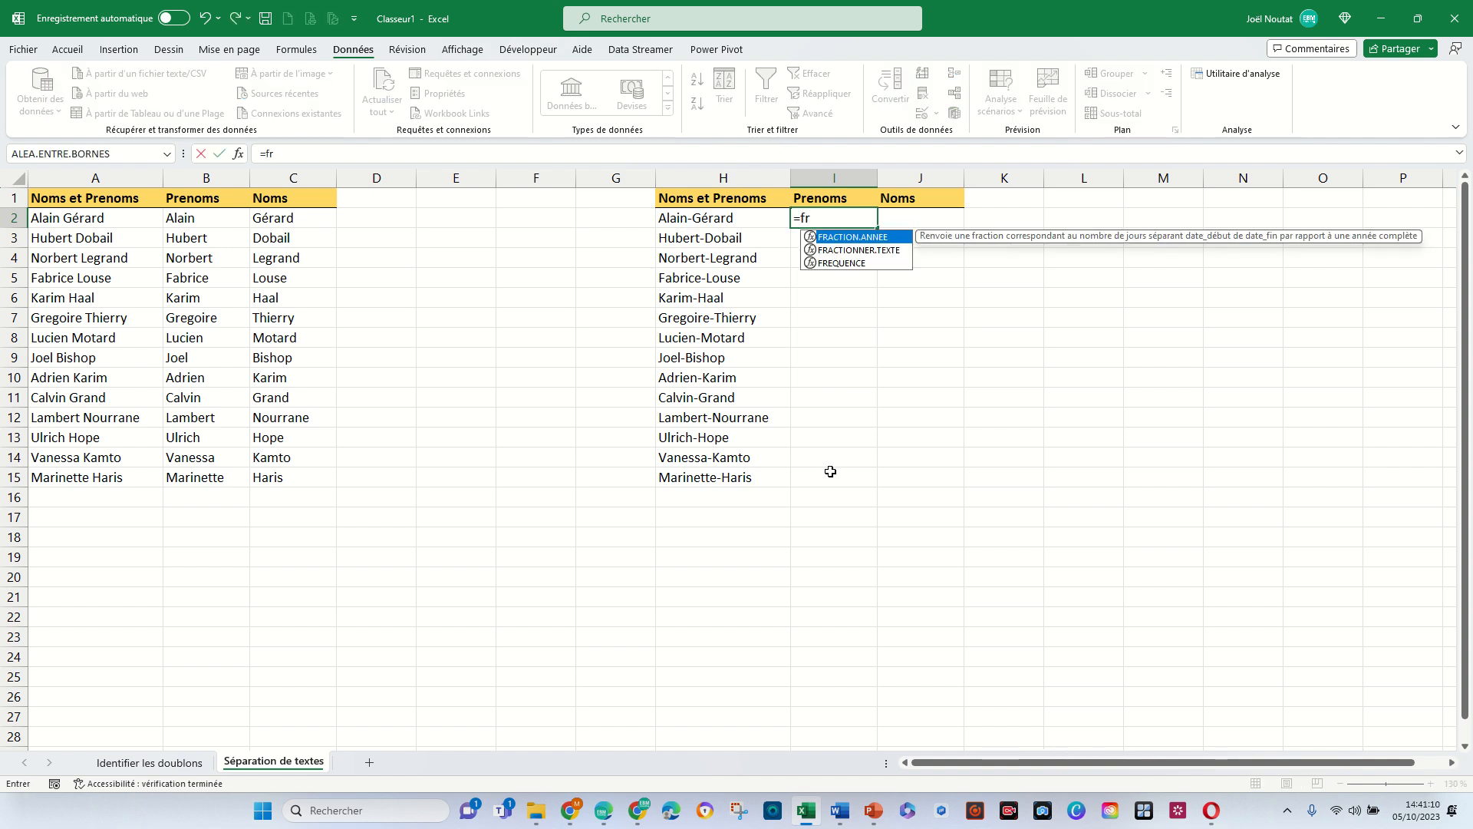
pyautogui.doubleClick(857, 250)
pyautogui.click(735, 220)
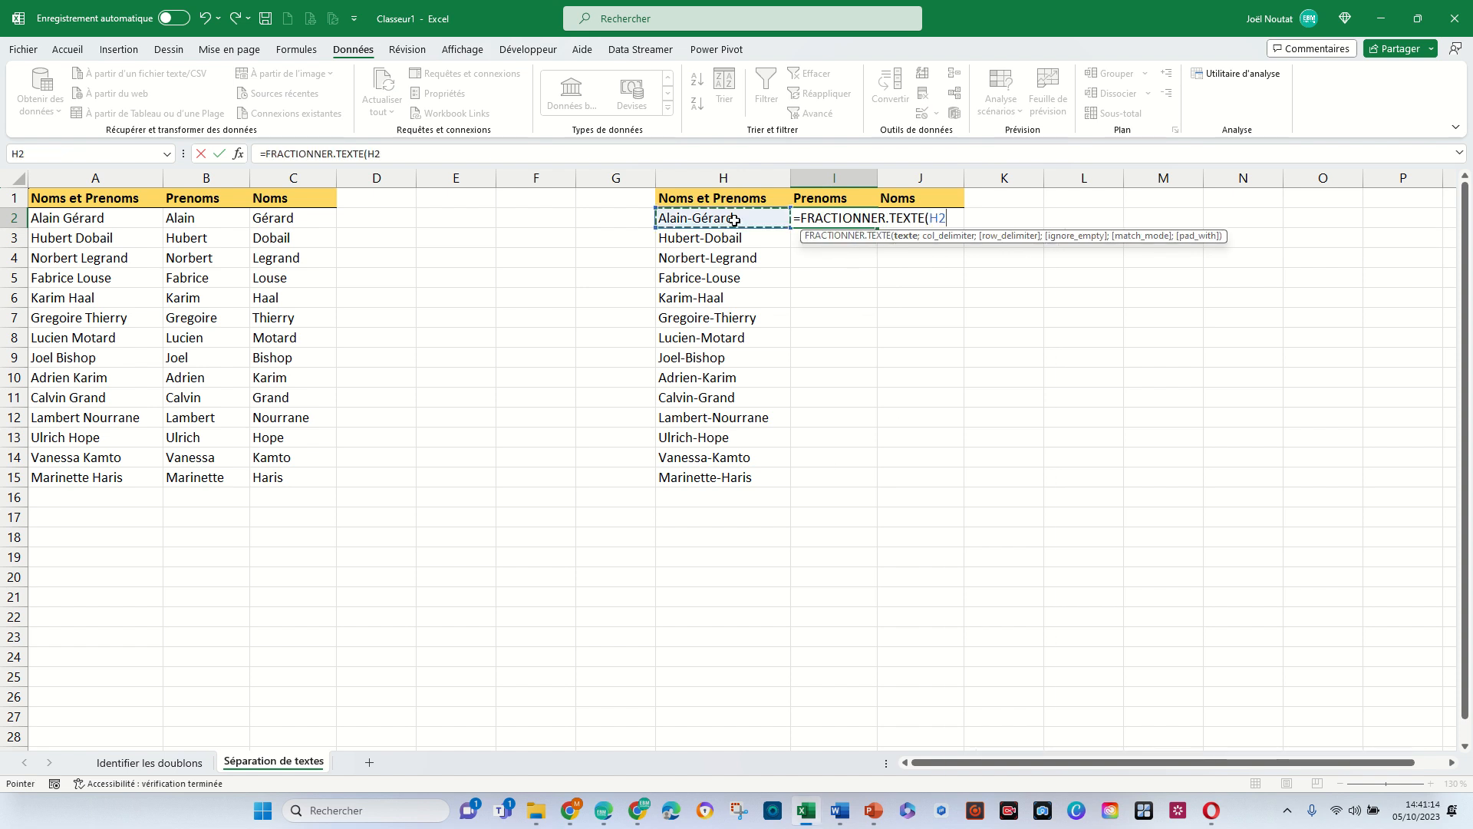
pyautogui.write(';')
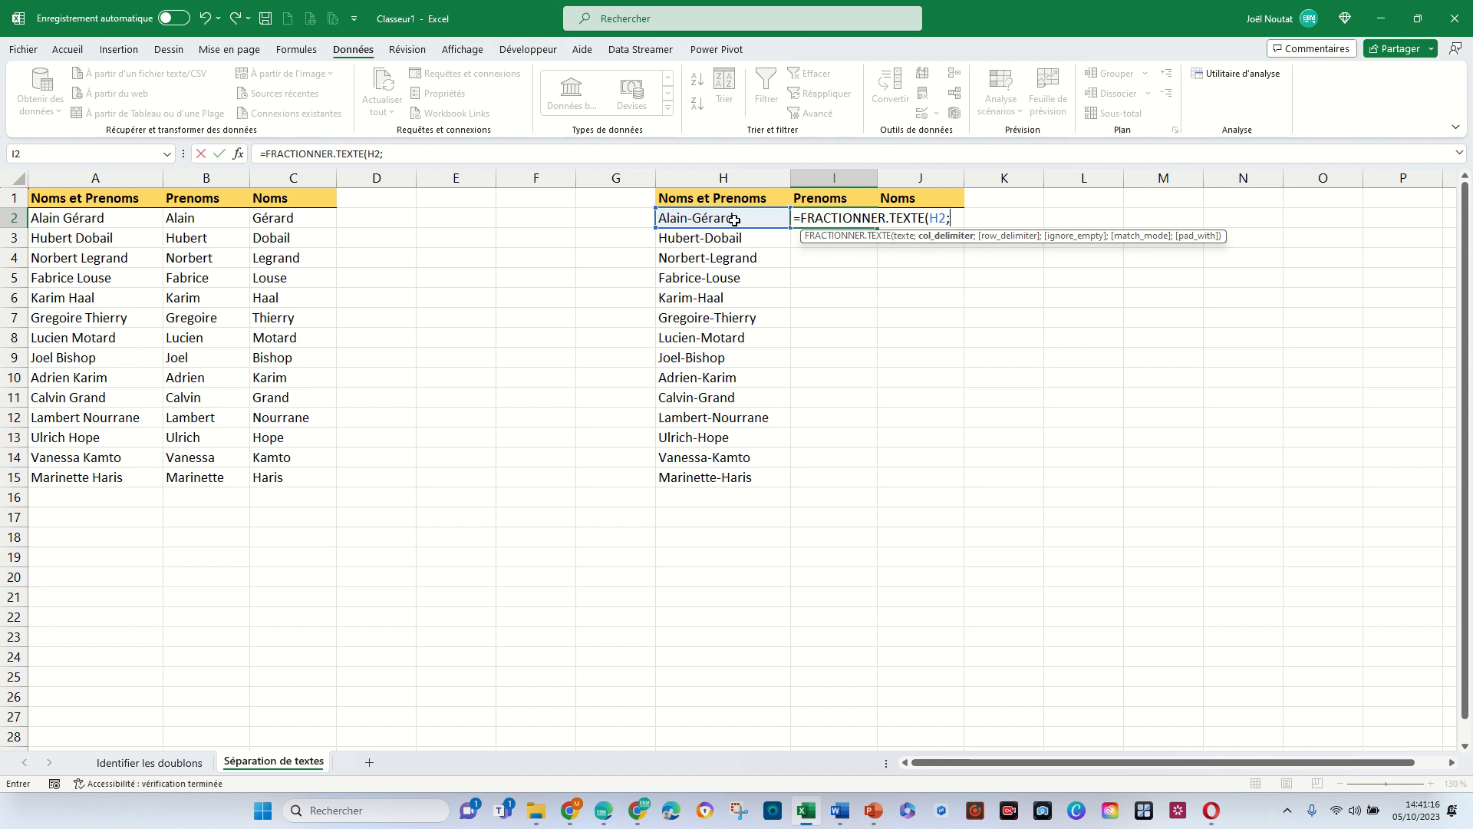
pyautogui.write('"')
pyautogui.write('-")')
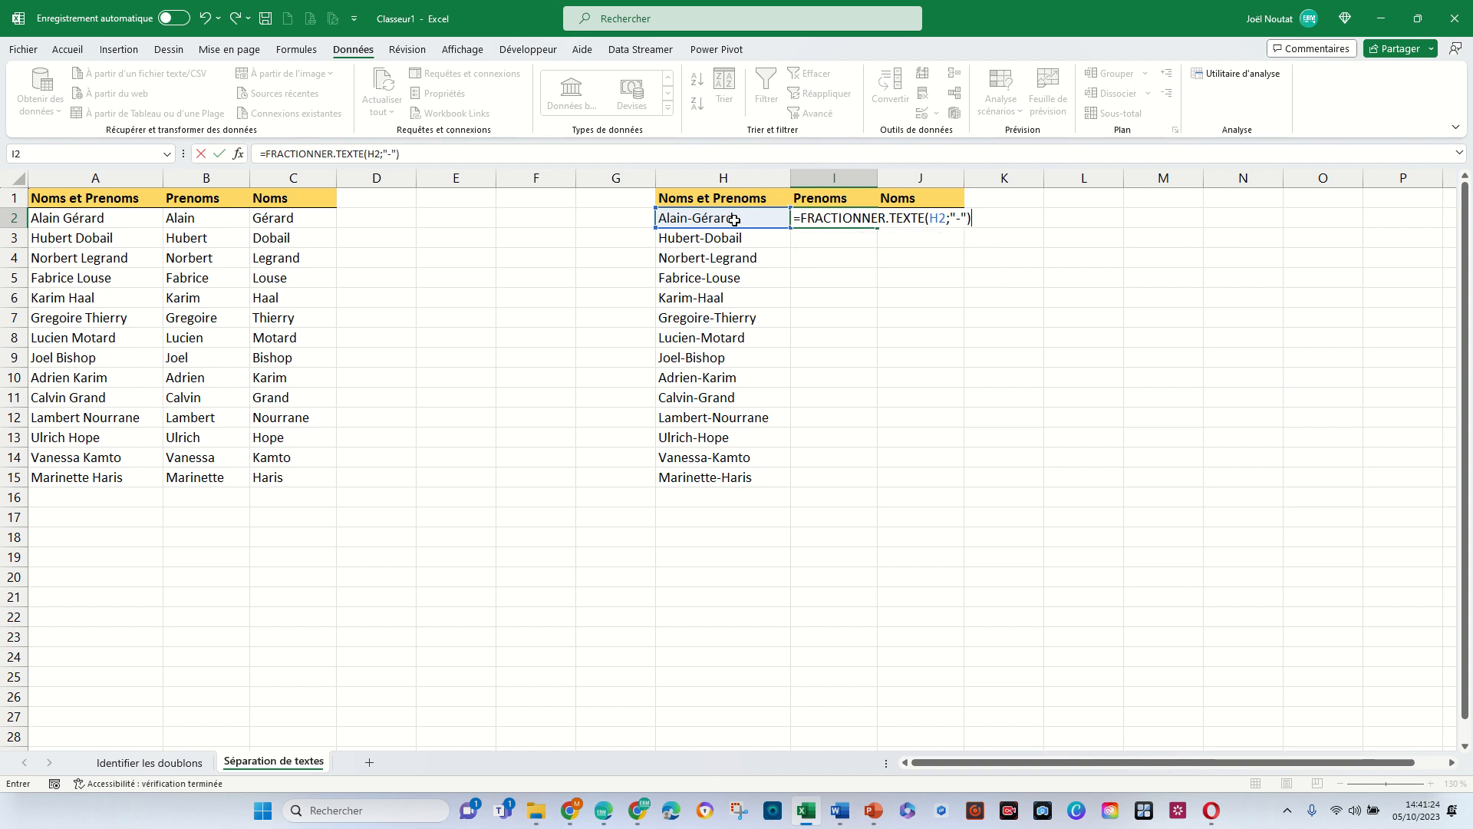
pyautogui.press('Return')
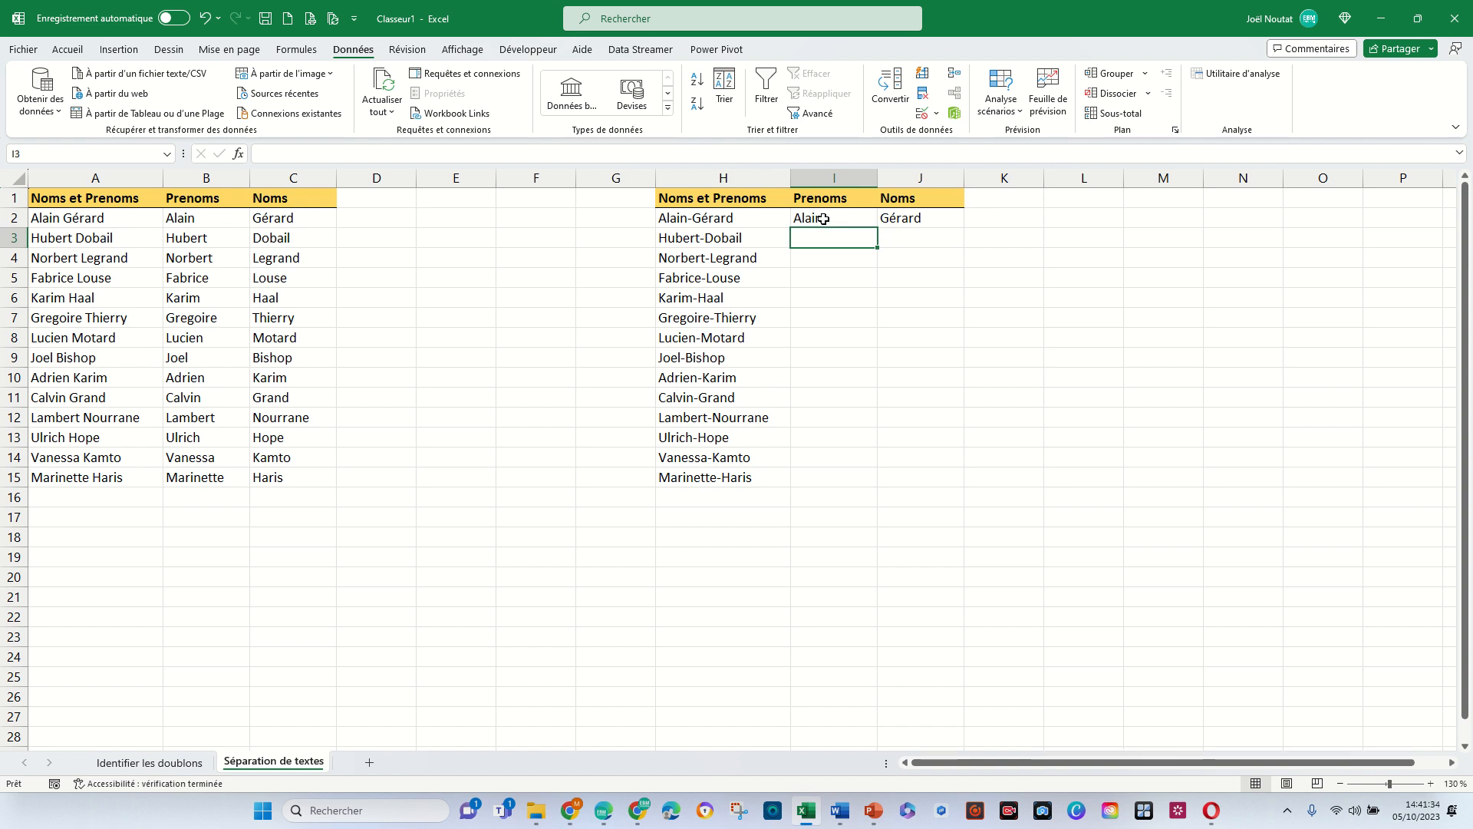
pyautogui.moveTo(843, 222); pyautogui.dragTo(952, 482)
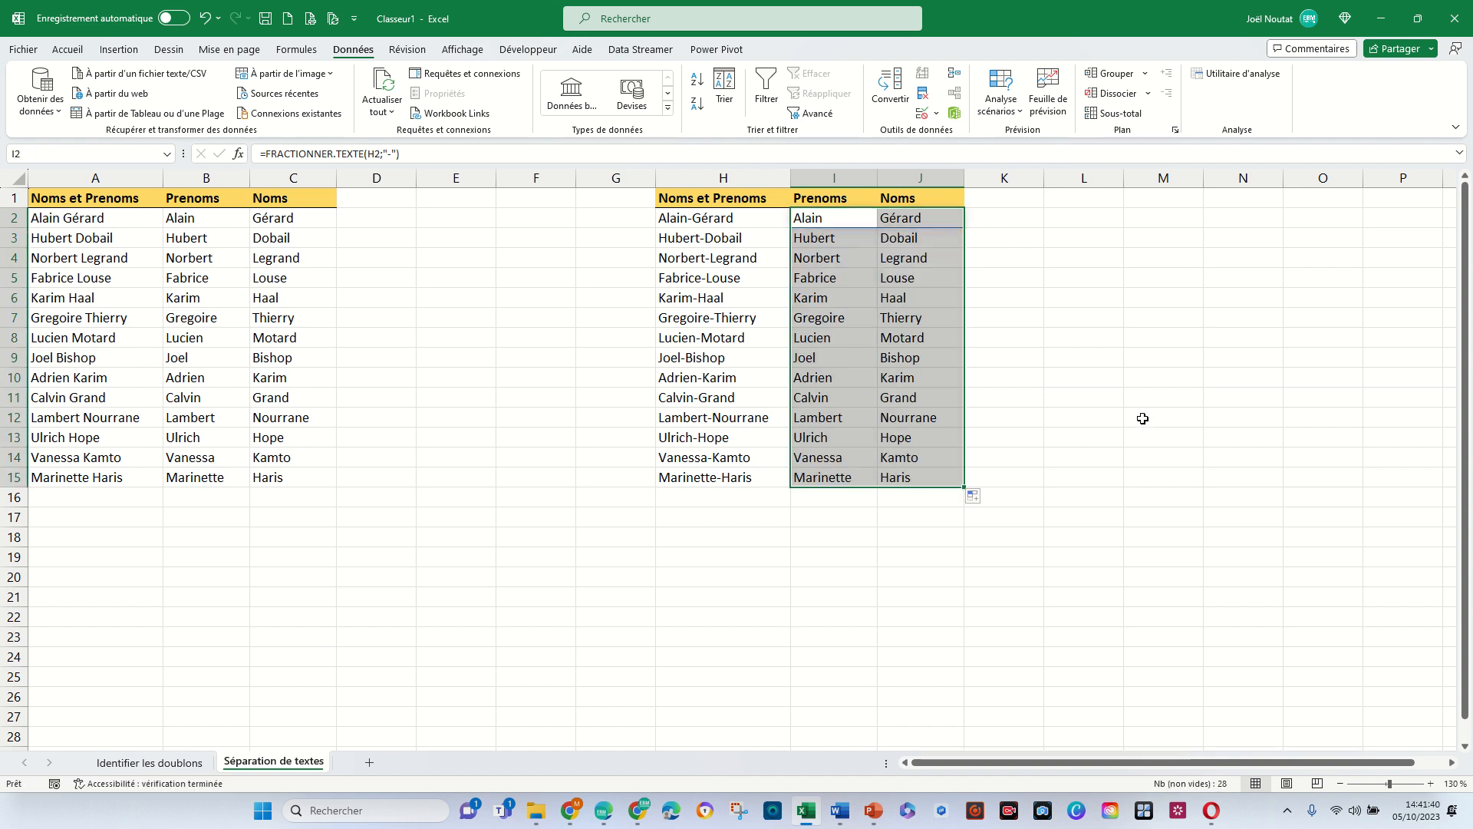
pyautogui.click(560, 318)
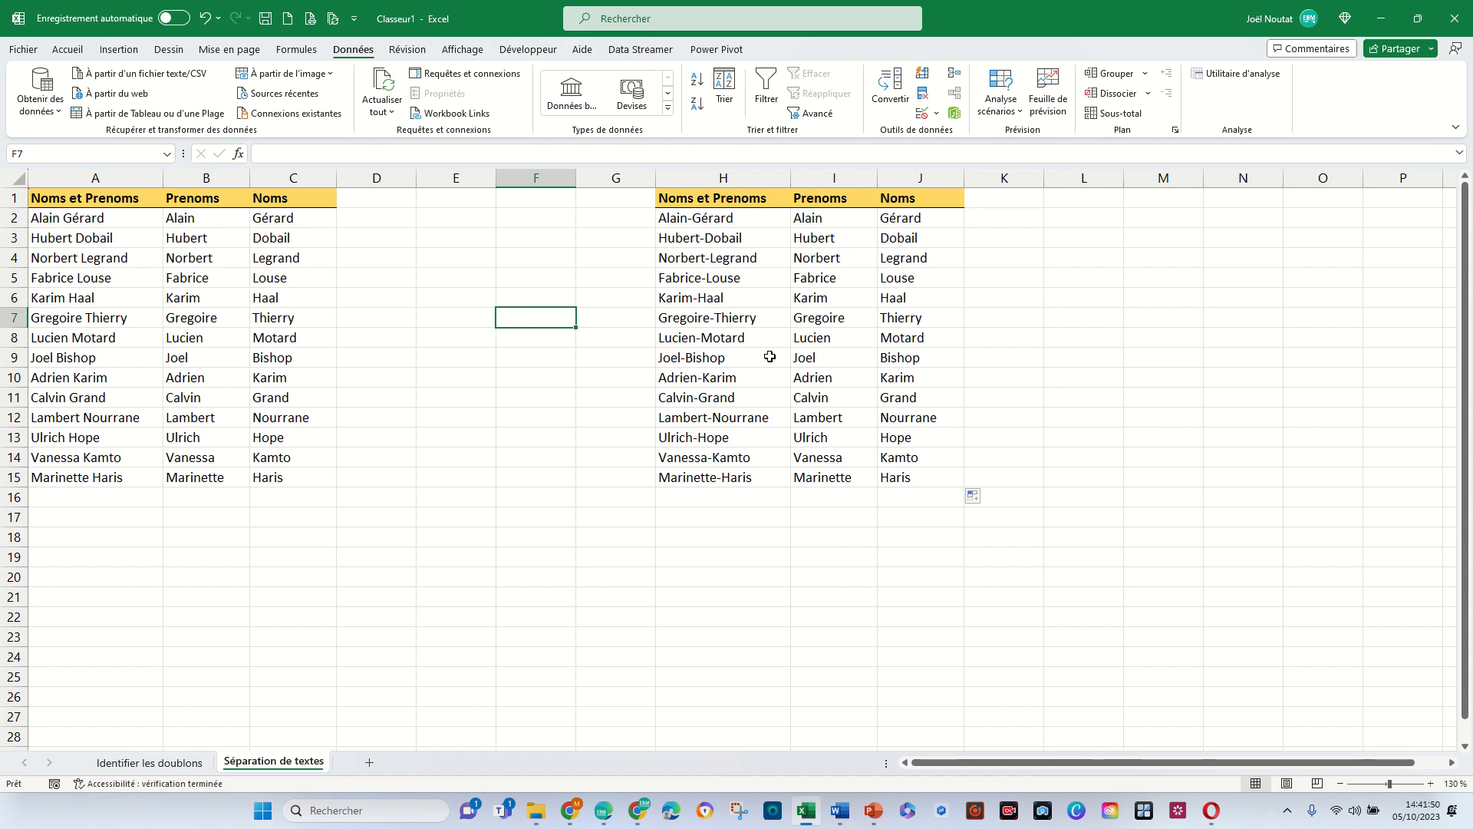
pyautogui.click(65, 204)
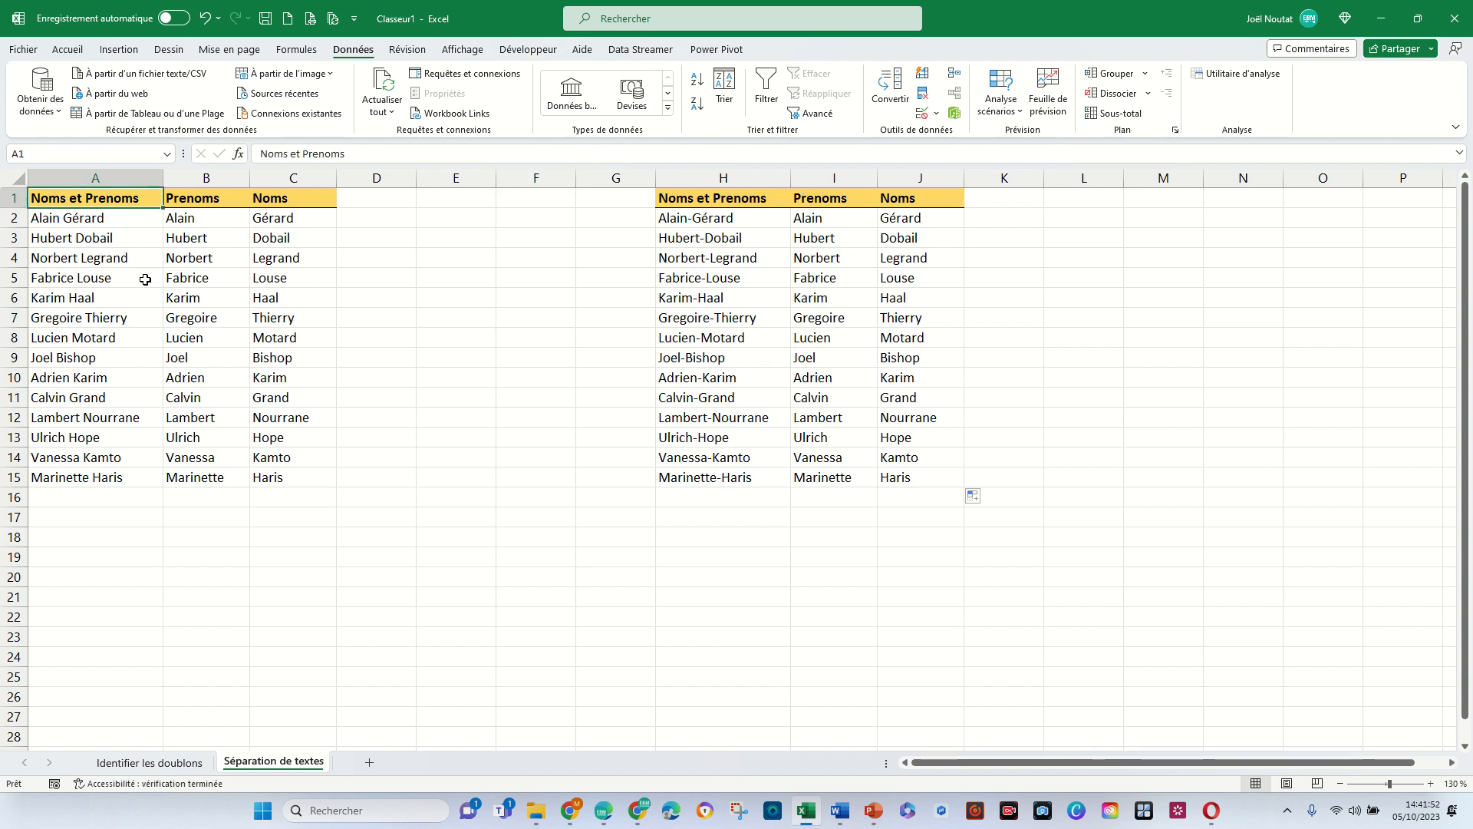